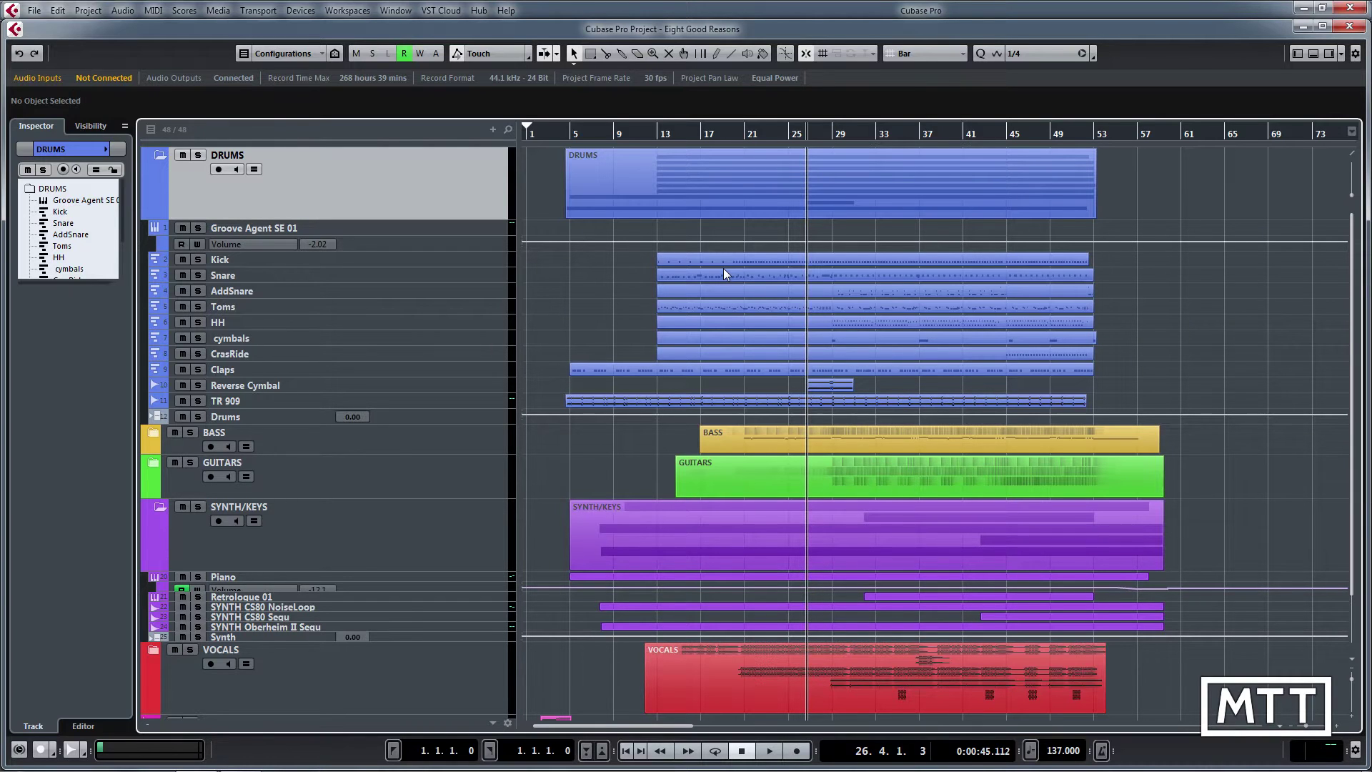
# - Zoom the timeline out horizontally to show bars 1 to 61 and shrink the track rows
pyautogui.press('g')
pyautogui.press('g')
pyautogui.press('h')
pyautogui.press('h')
pyautogui.press('h')
pyautogui.press('h')
pyautogui.press('h')
pyautogui.press('g')
pyautogui.press('g')
pyautogui.press('g')
pyautogui.hotkey('shift', 'g')
pyautogui.hotkey('shift', 'g')
pyautogui.hotkey('shift', 'g')
pyautogui.hotkey('shift', 'h')
pyautogui.hotkey('shift', 'h')
pyautogui.hotkey('shift', 'h')
pyautogui.hotkey('shift', 'h')
pyautogui.hotkey('shift', 'h')
pyautogui.hotkey('shift', 'g')
pyautogui.hotkey('shift', 'g')
pyautogui.hotkey('shift', 'g')
pyautogui.press('h')
pyautogui.press('h')
pyautogui.press('h')
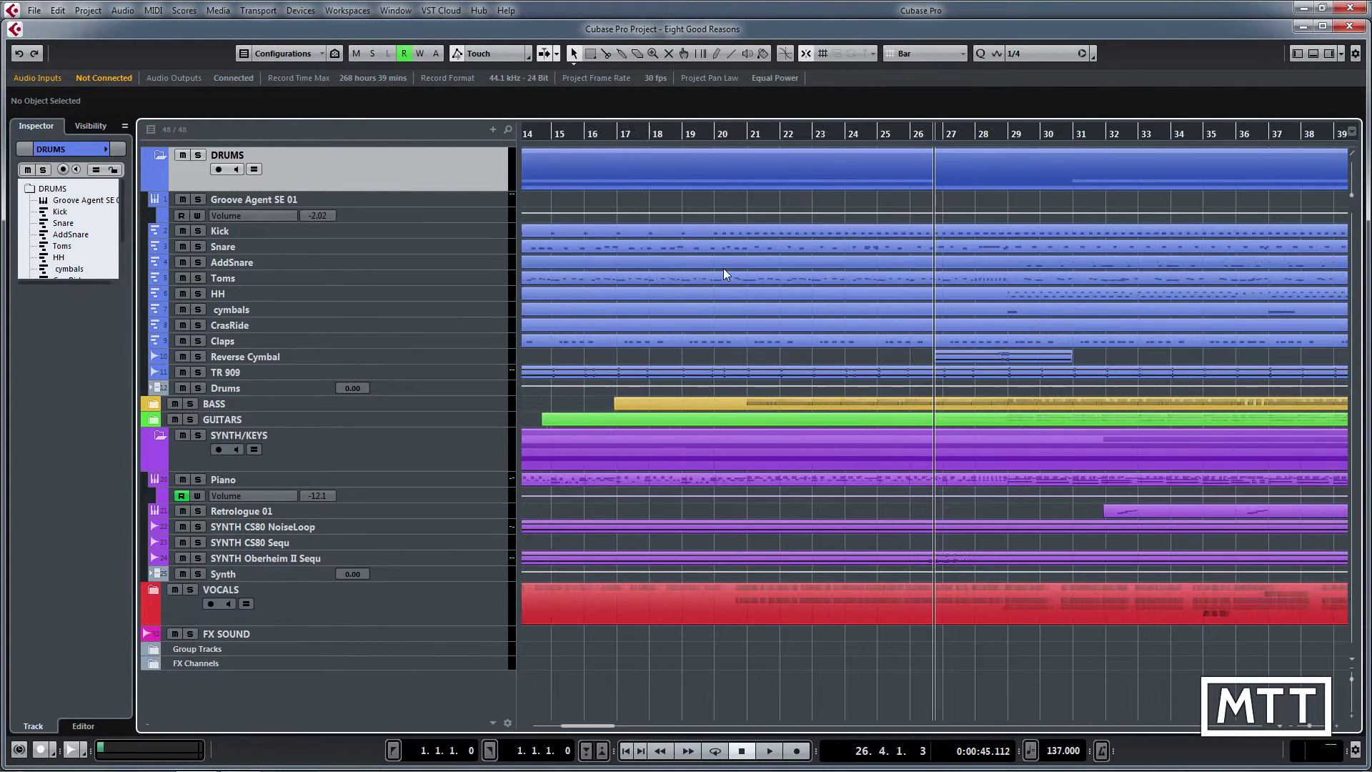
pyautogui.press('g')
pyautogui.press('g')
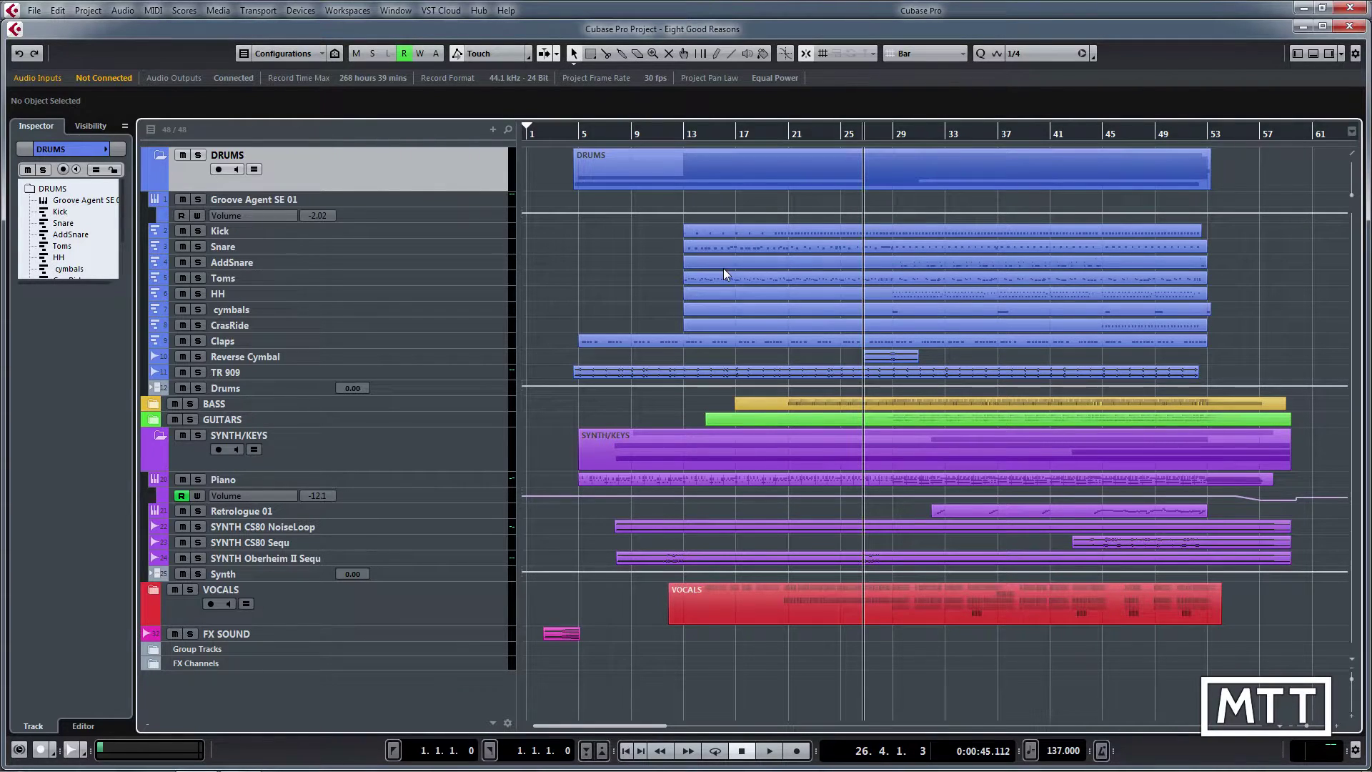
pyautogui.hotkey('ctrl', 'alt', 'e')
pyautogui.hotkey('ctrl', 'alt', 'e')
pyautogui.hotkey('ctrl', 'alt', 'r')
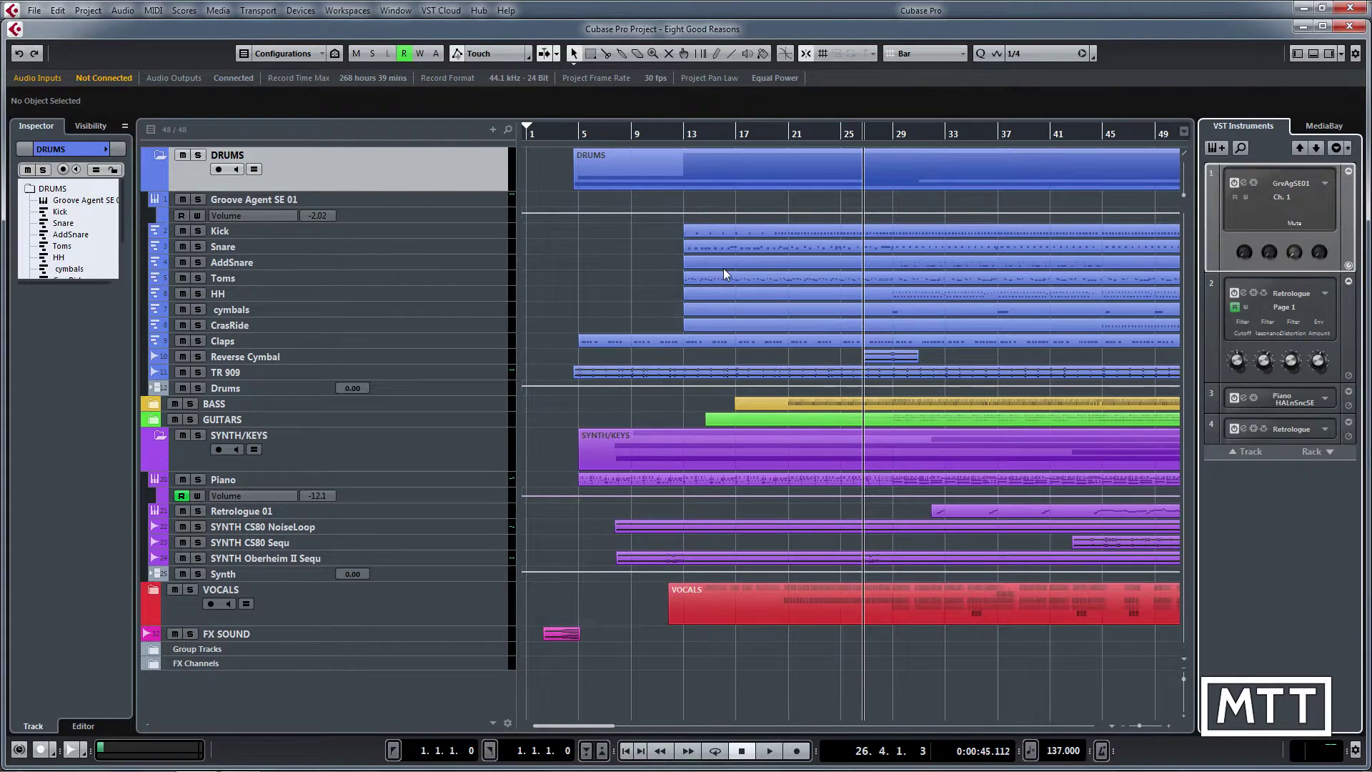
pyautogui.hotkey('ctrl', 'alt', 'r')
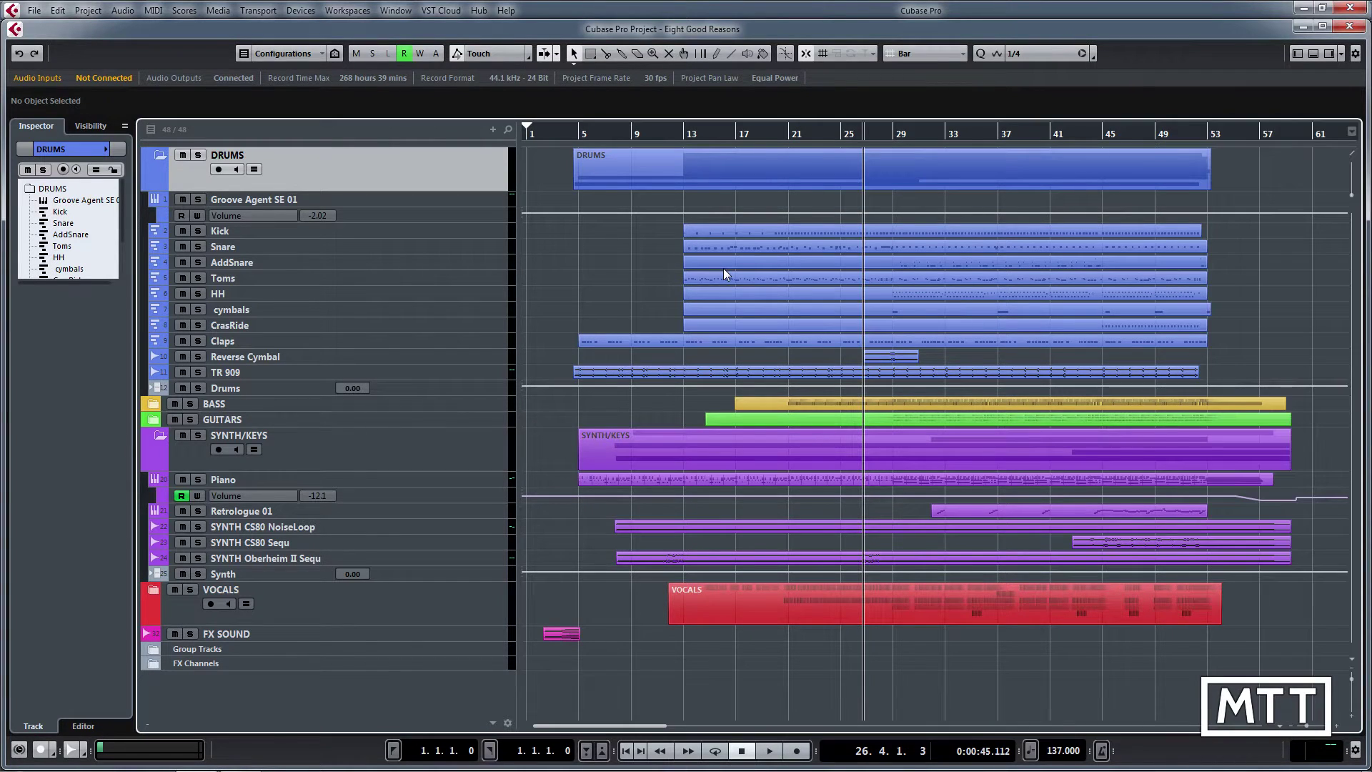
pyautogui.hotkey('ctrl', 'alt', 'e')
pyautogui.hotkey('ctrl', 'alt', 'e')
pyautogui.hotkey('alt', 'i')
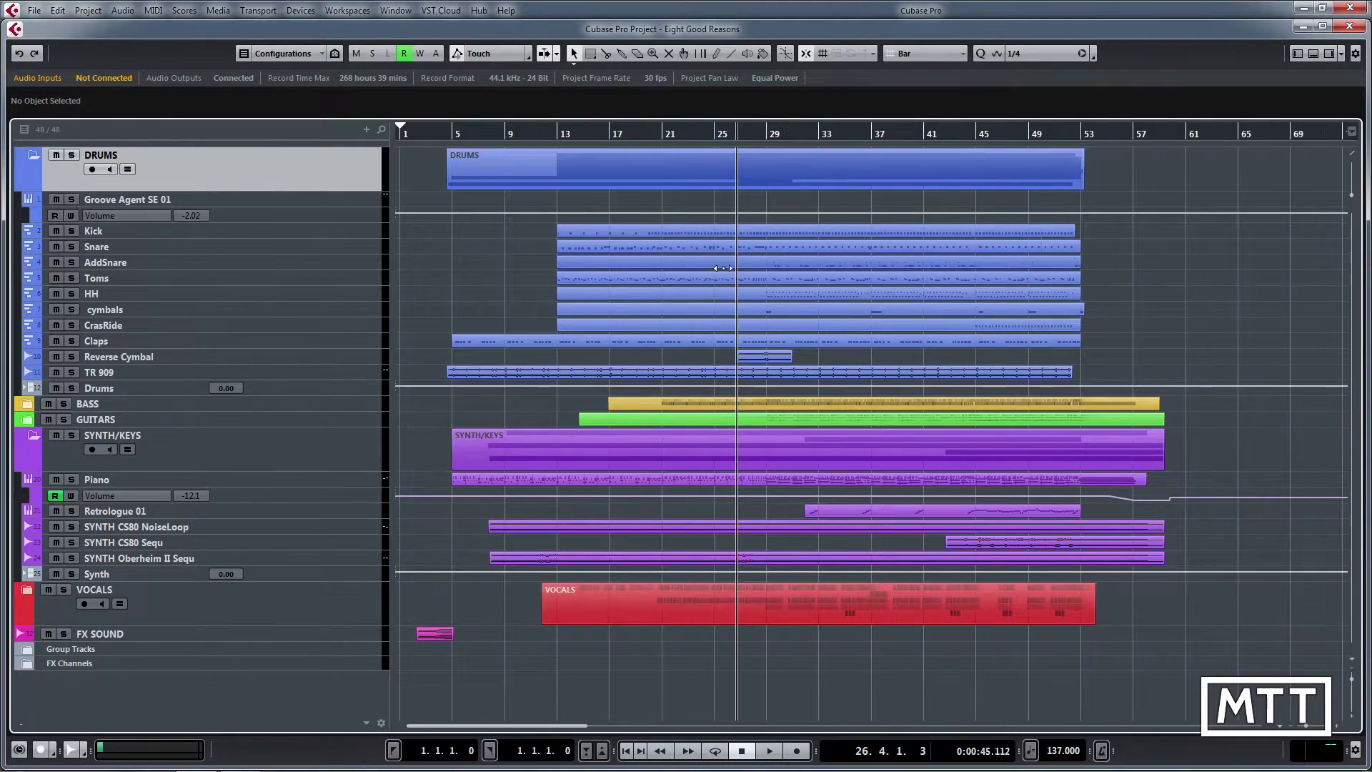
pyautogui.hotkey('alt', 'i')
pyautogui.hotkey('alt', 'i')
pyautogui.hotkey('alt', 'i')
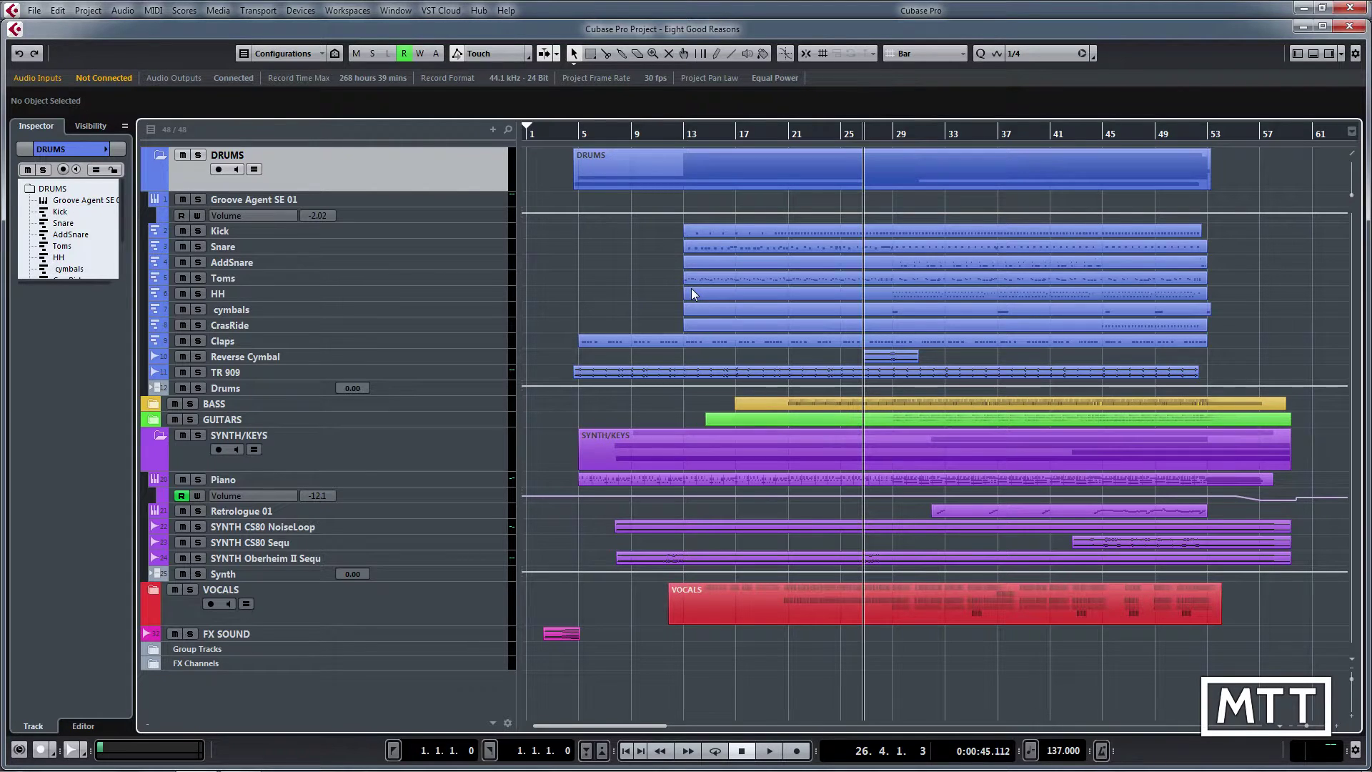
pyautogui.rightClick(618, 280)
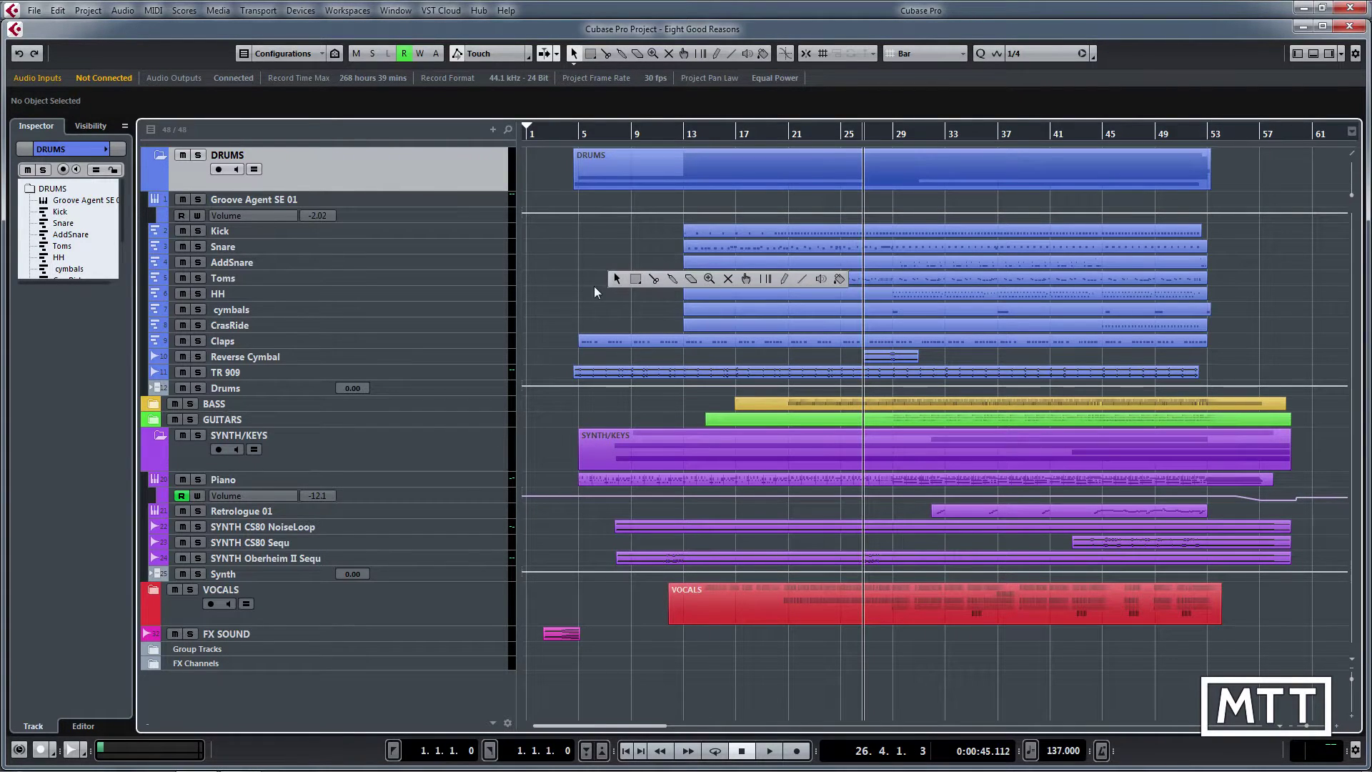
pyautogui.rightClick(572, 272)
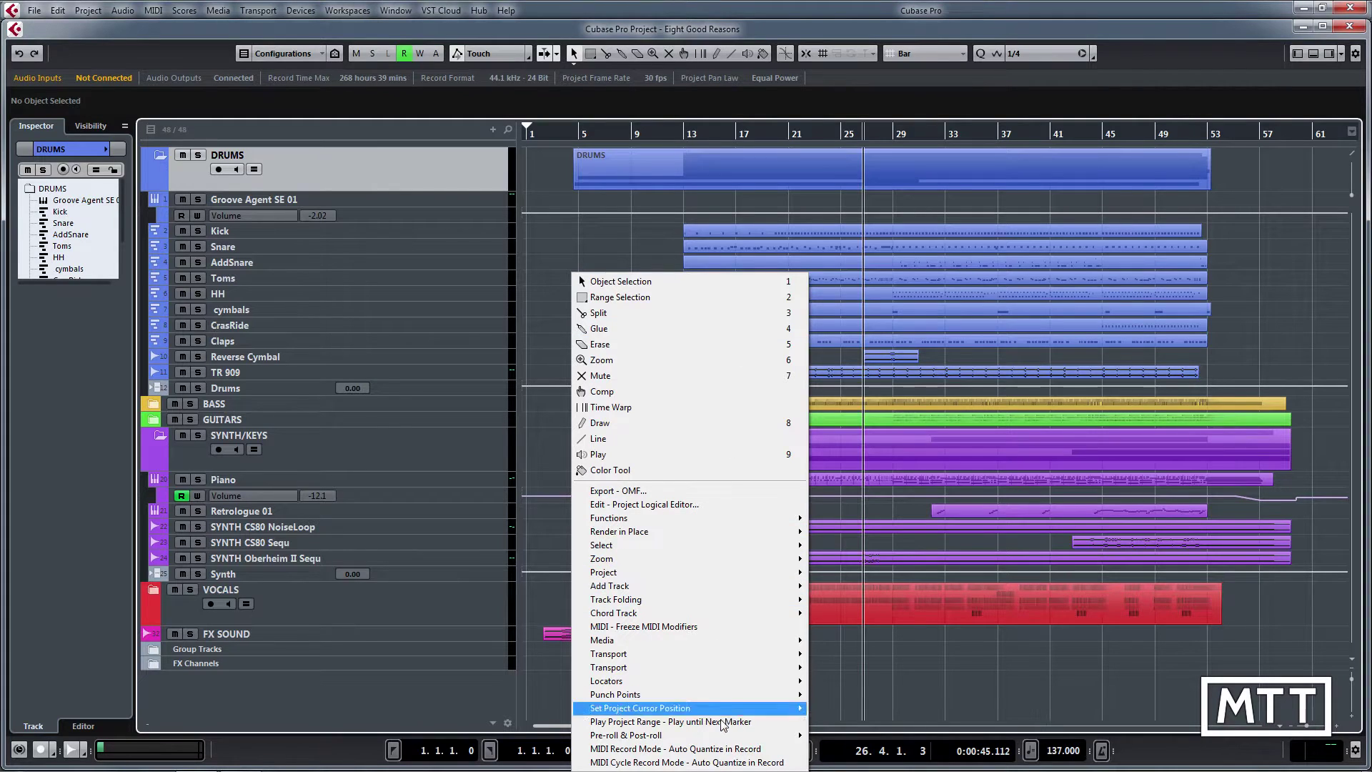
pyautogui.click(593, 248)
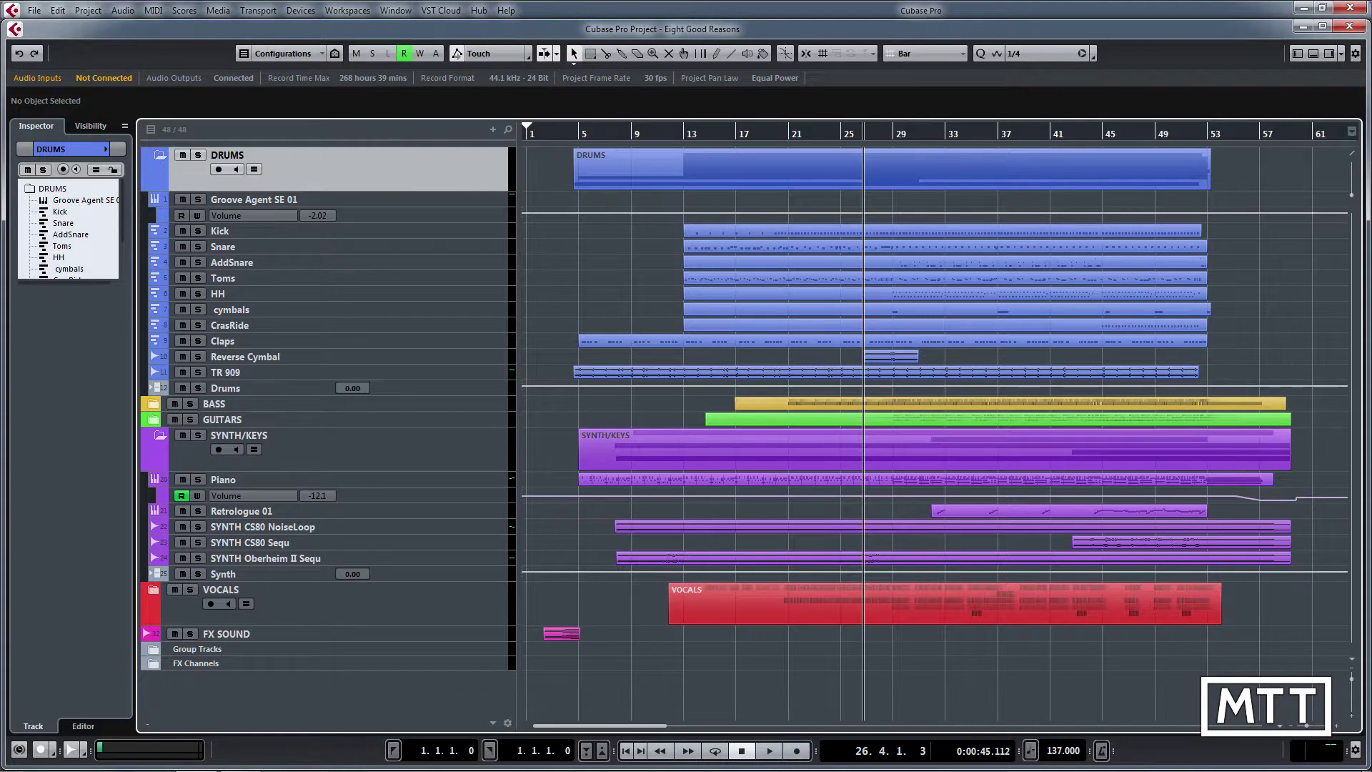
pyautogui.press('2')
pyautogui.press('3')
pyautogui.press('4')
pyautogui.press('5')
pyautogui.press('1')
pyautogui.press('1')
pyautogui.press('1')
pyautogui.press('1')
pyautogui.press('1')
pyautogui.press('1')
pyautogui.press('1')
pyautogui.press('1')
pyautogui.press('1')
pyautogui.press('1')
# - Set the locators to the Reverse Cymbal event, 26.4.1.3 to 30.4.4.76, and check its start and end
pyautogui.click(891, 355)
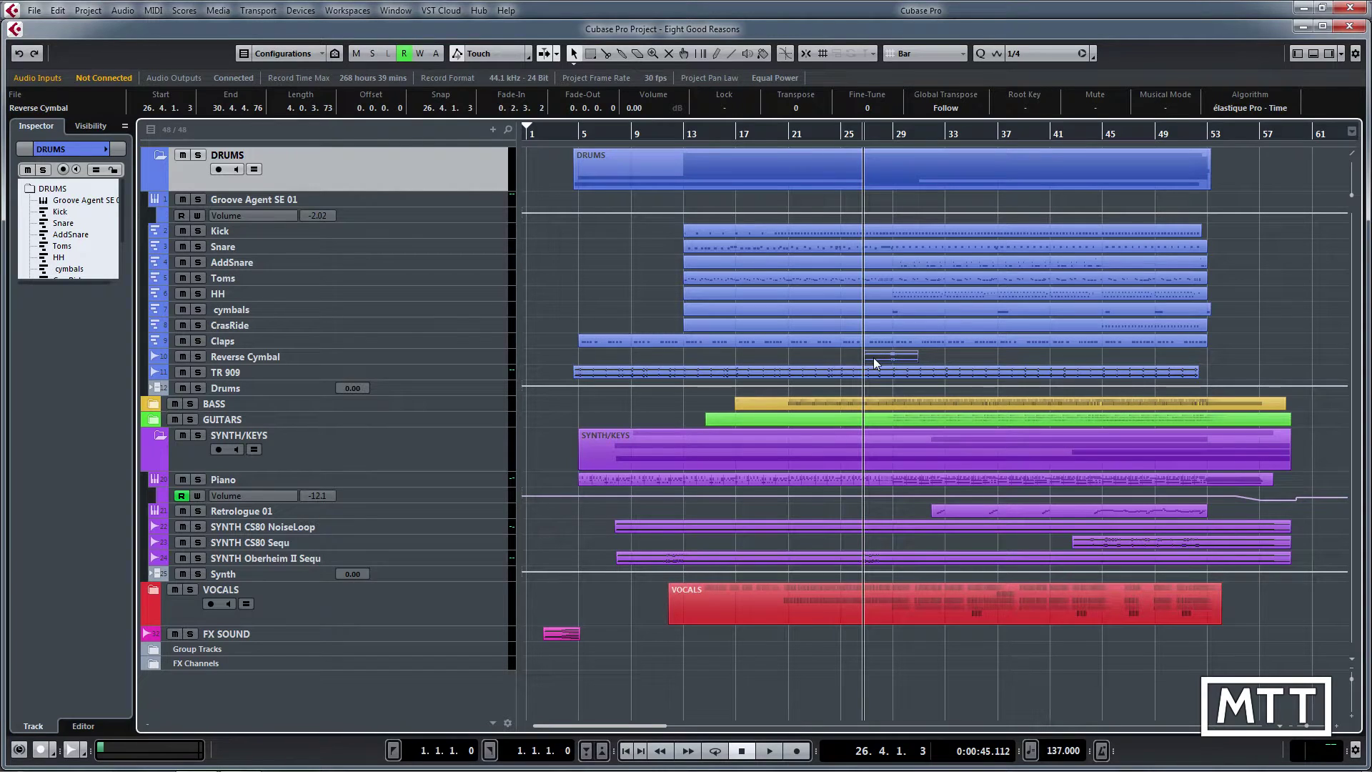
pyautogui.press('p')
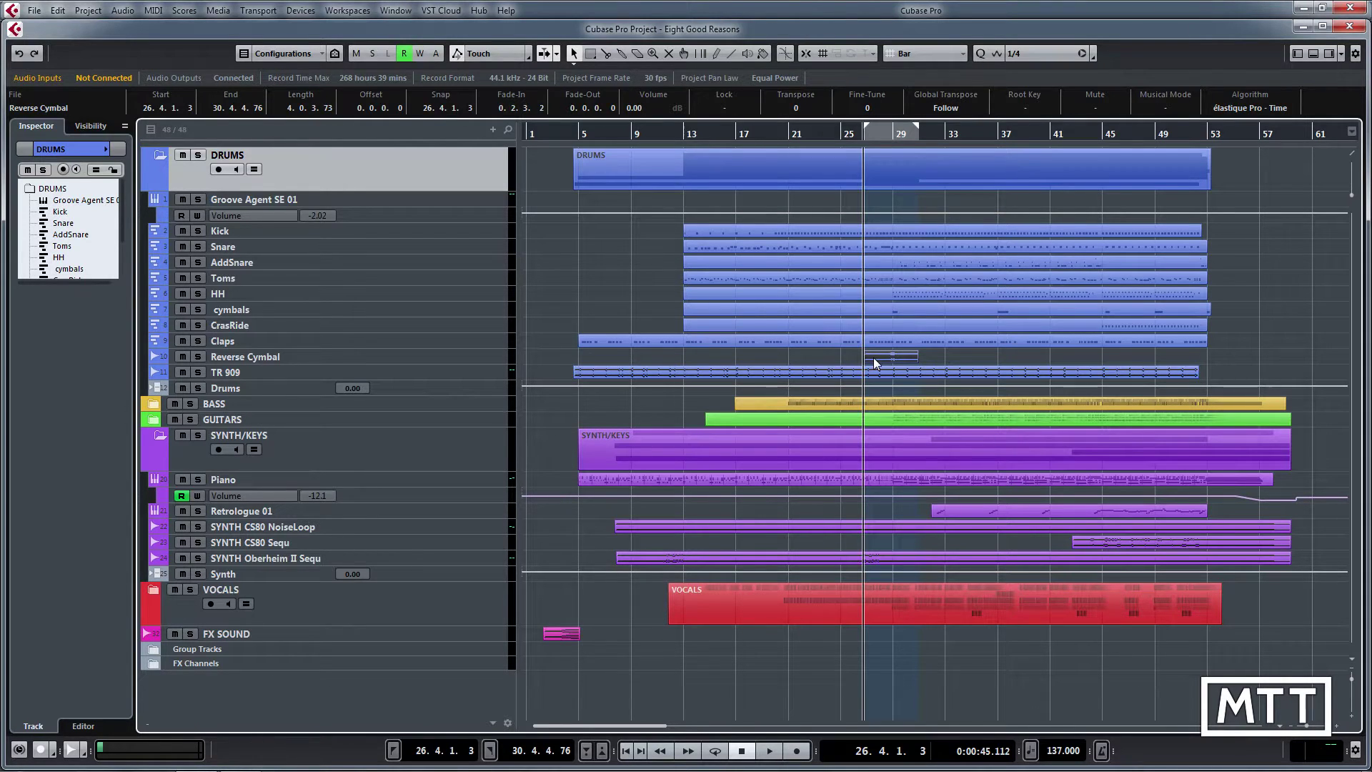
pyautogui.press('n')
pyautogui.press('b')
pyautogui.press('n')
pyautogui.press('b')
pyautogui.press('n')
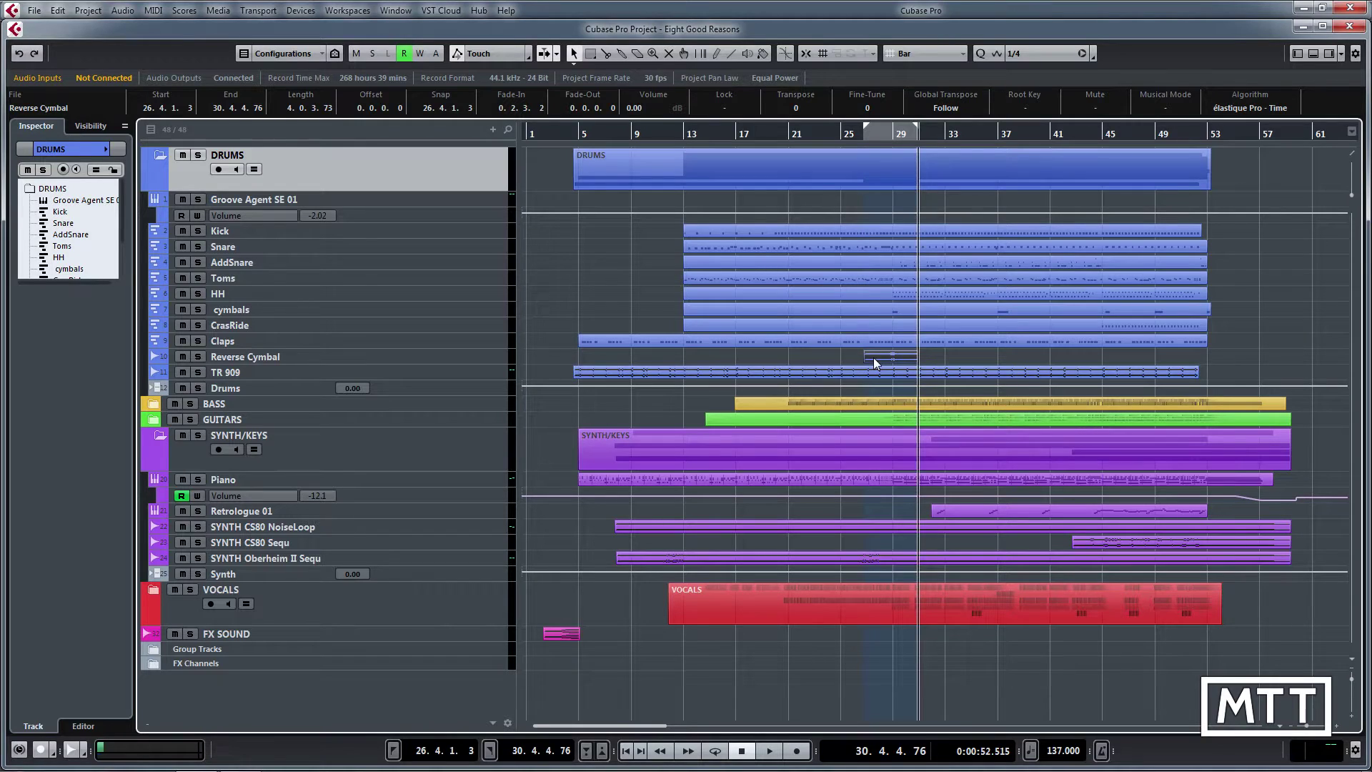
pyautogui.press('b')
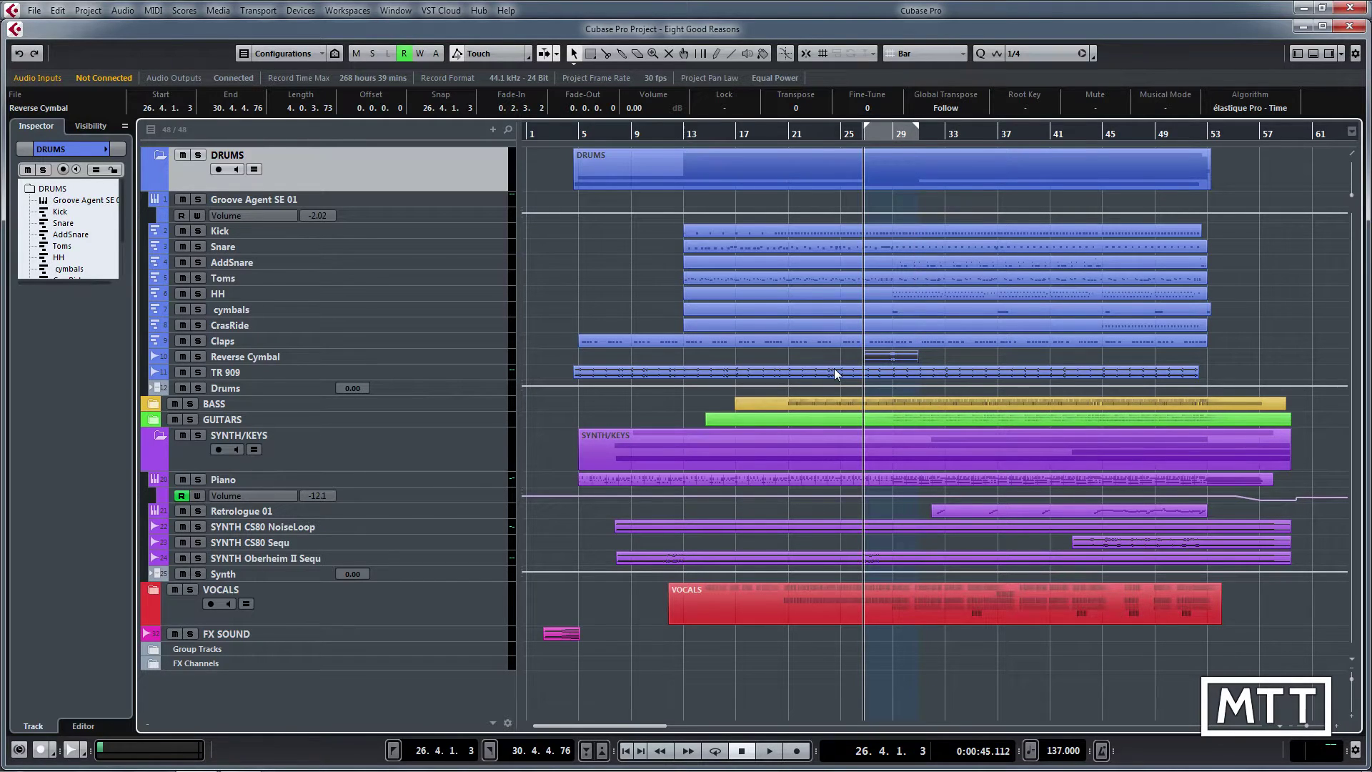
# - Set the locators to the Kick part, 12.4.4.96 to 52.3.2.0, turn Cycle on, deselect, and play
pyautogui.click(761, 230)
pyautogui.press('p')
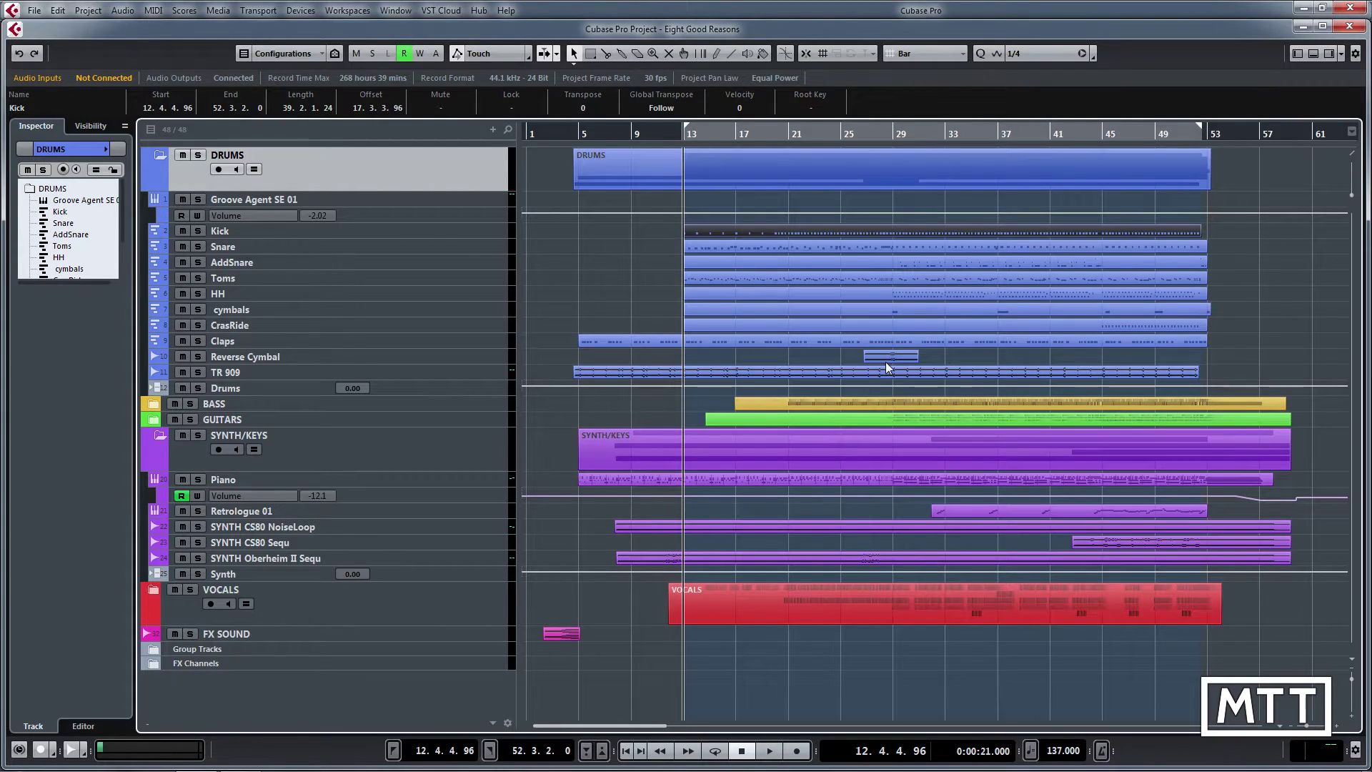
pyautogui.press('KP_Divide')
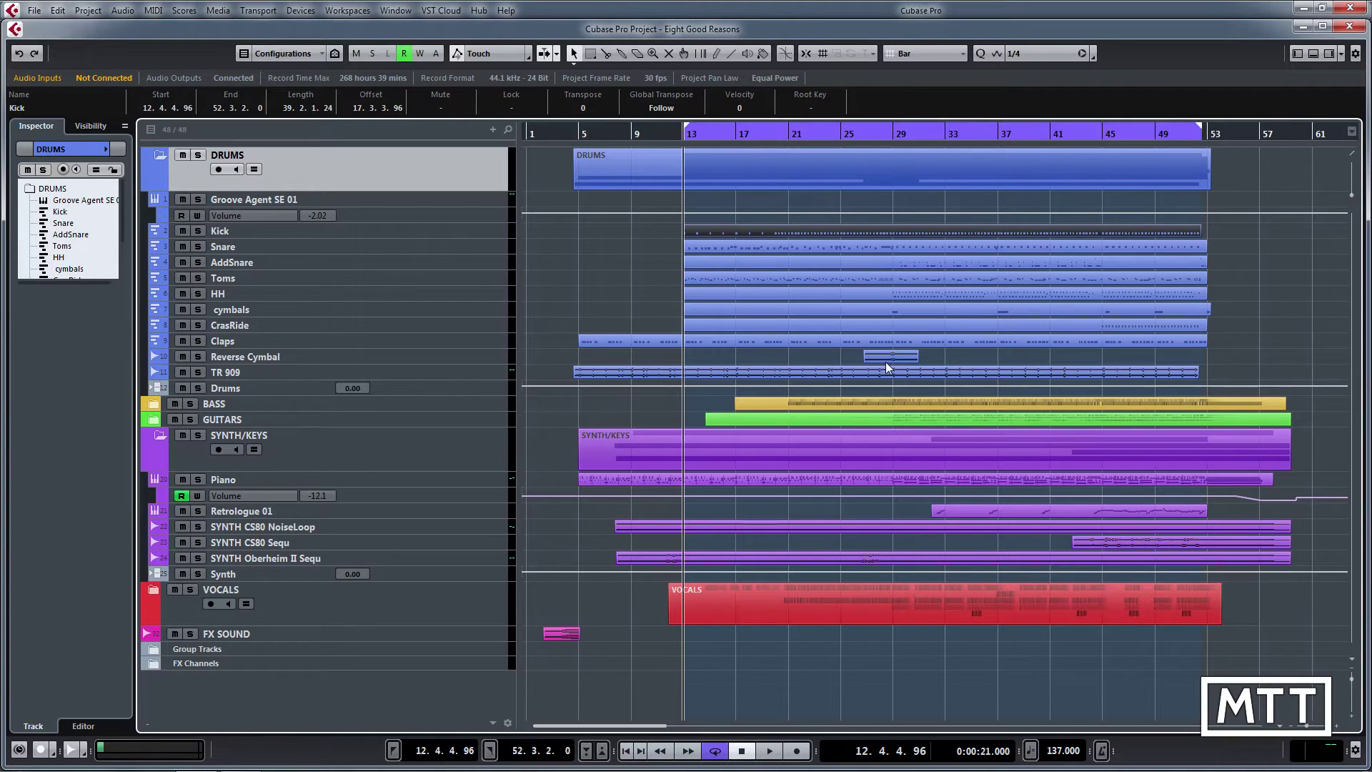
pyautogui.press('KP_Divide')
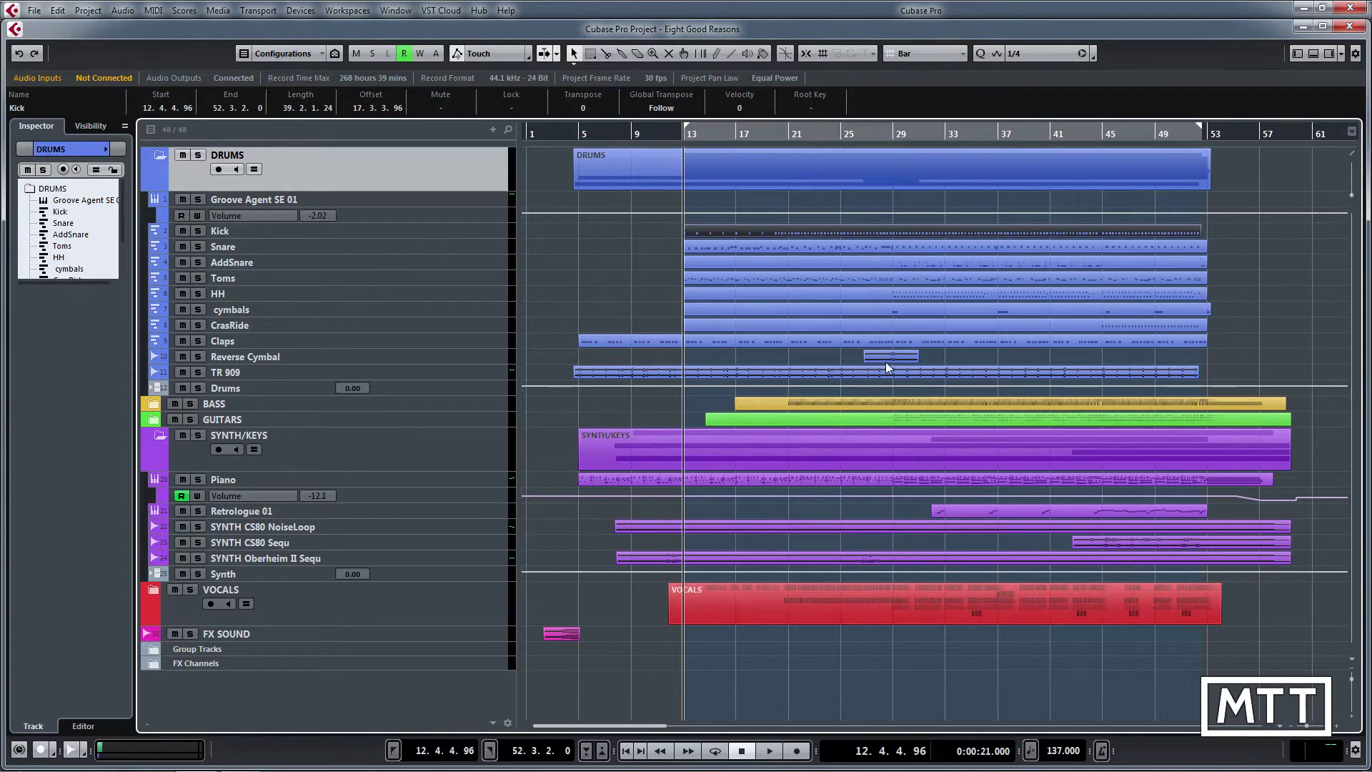
pyautogui.press('KP_Divide')
pyautogui.press('KP_Divide')
pyautogui.press('KP_Divide')
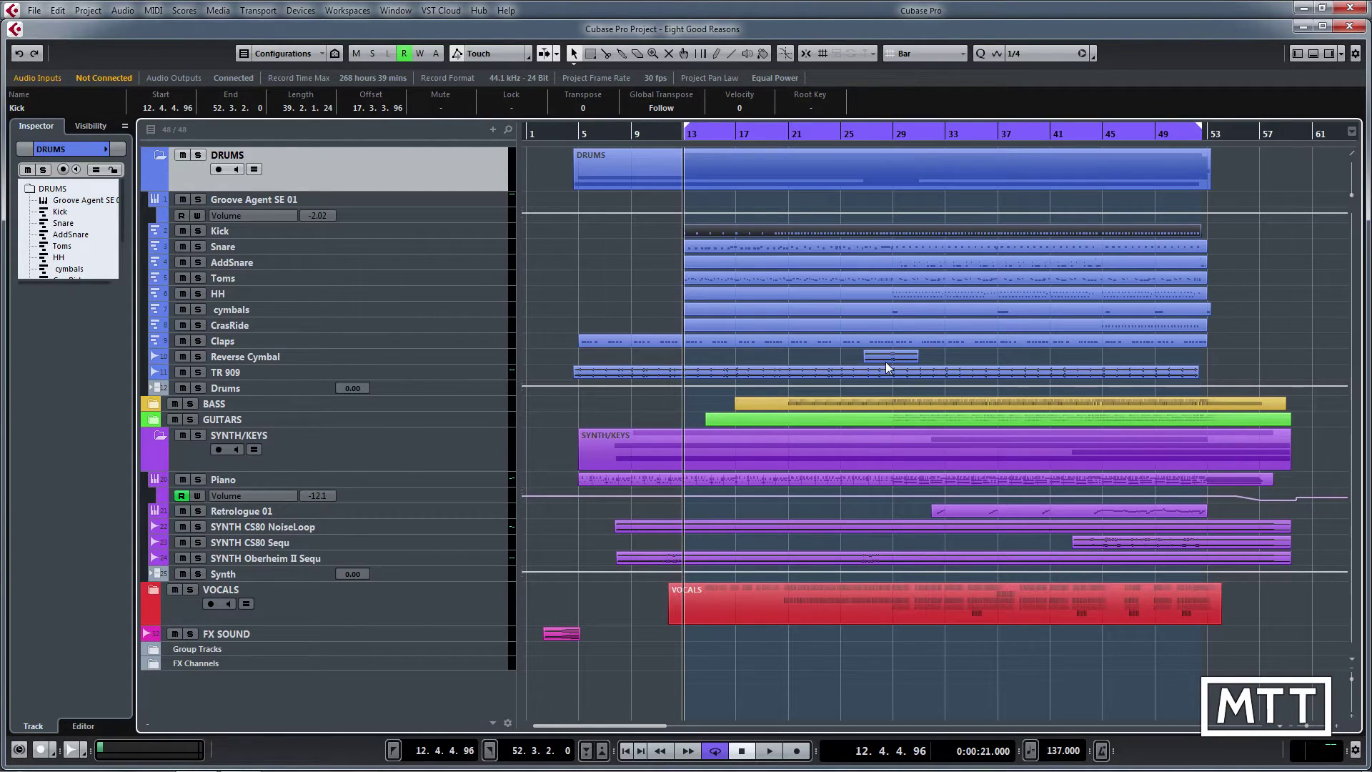
pyautogui.press('KP_Divide')
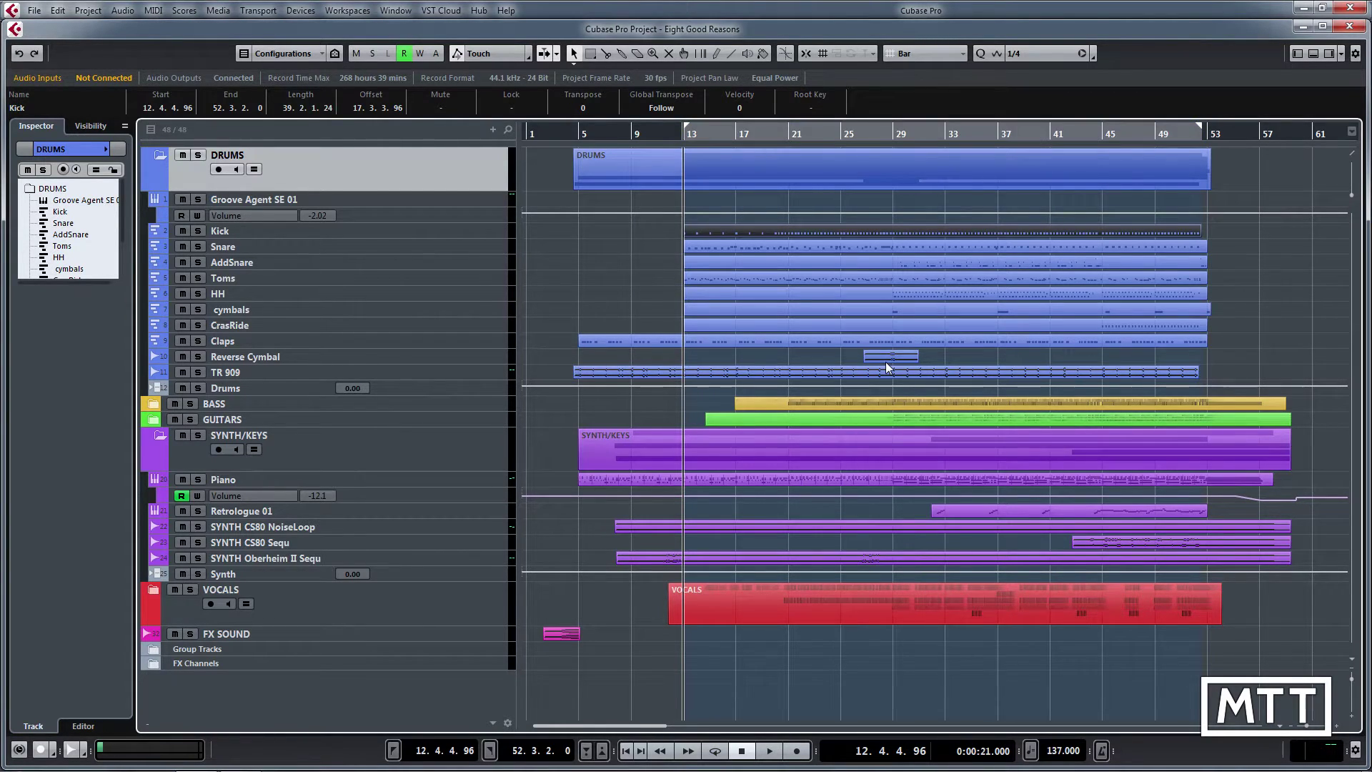
pyautogui.hotkey('ctrl', 'shift', 'a')
pyautogui.press('space')
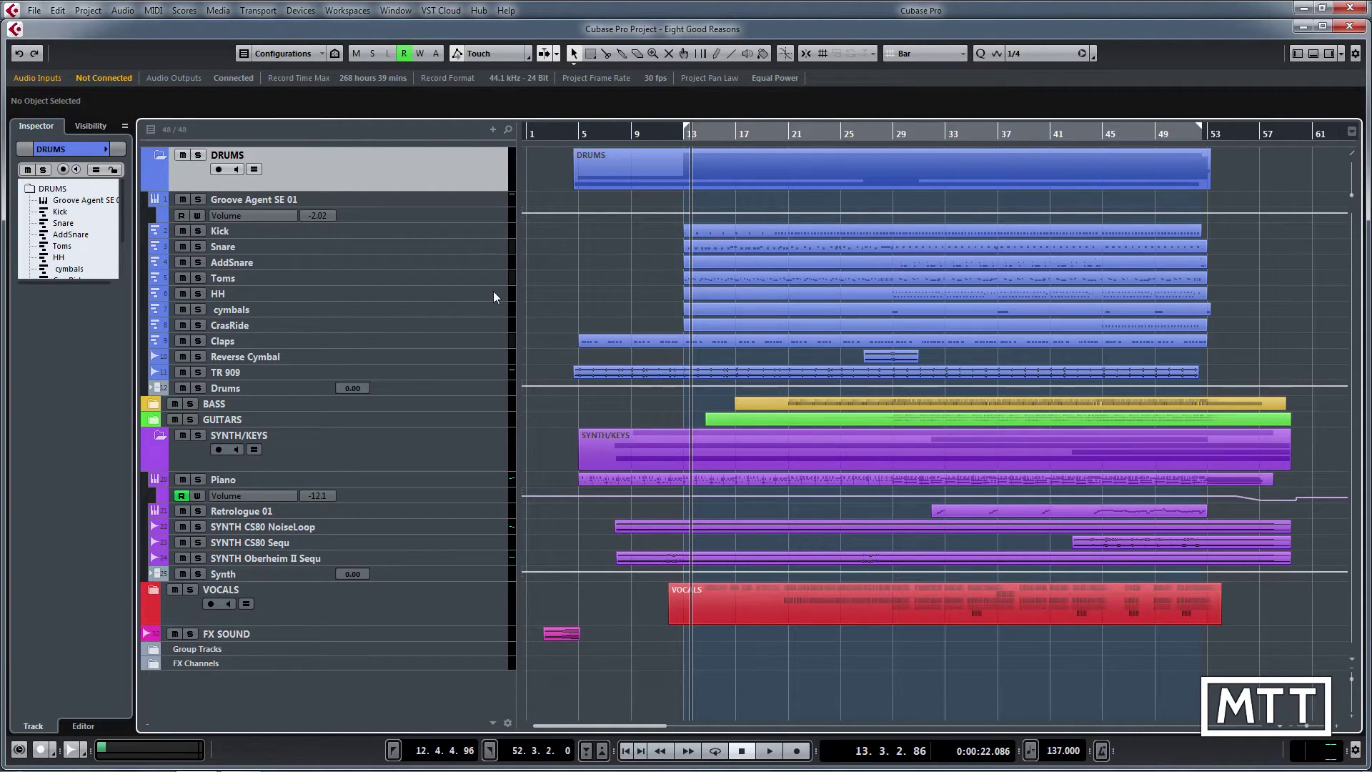
# - Place the playhead near bar 10 (10.1.4.107), zooming in and back out on the ruler
pyautogui.click(653, 136)
pyautogui.moveTo(666, 135); pyautogui.dragTo(660, 134)
pyautogui.click(624, 135)
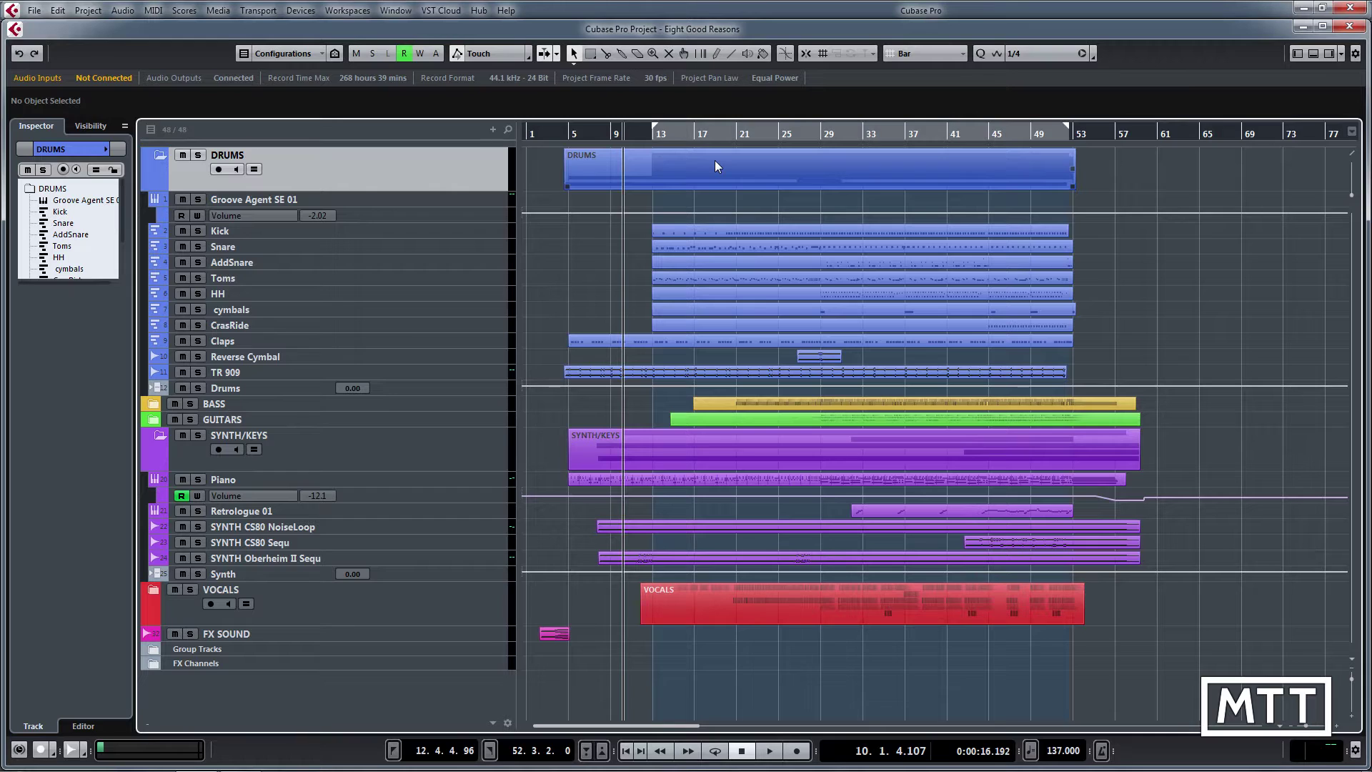
# - Play and stop with keypad 0 so the playhead returns to 11.3.1.103
pyautogui.press('space')
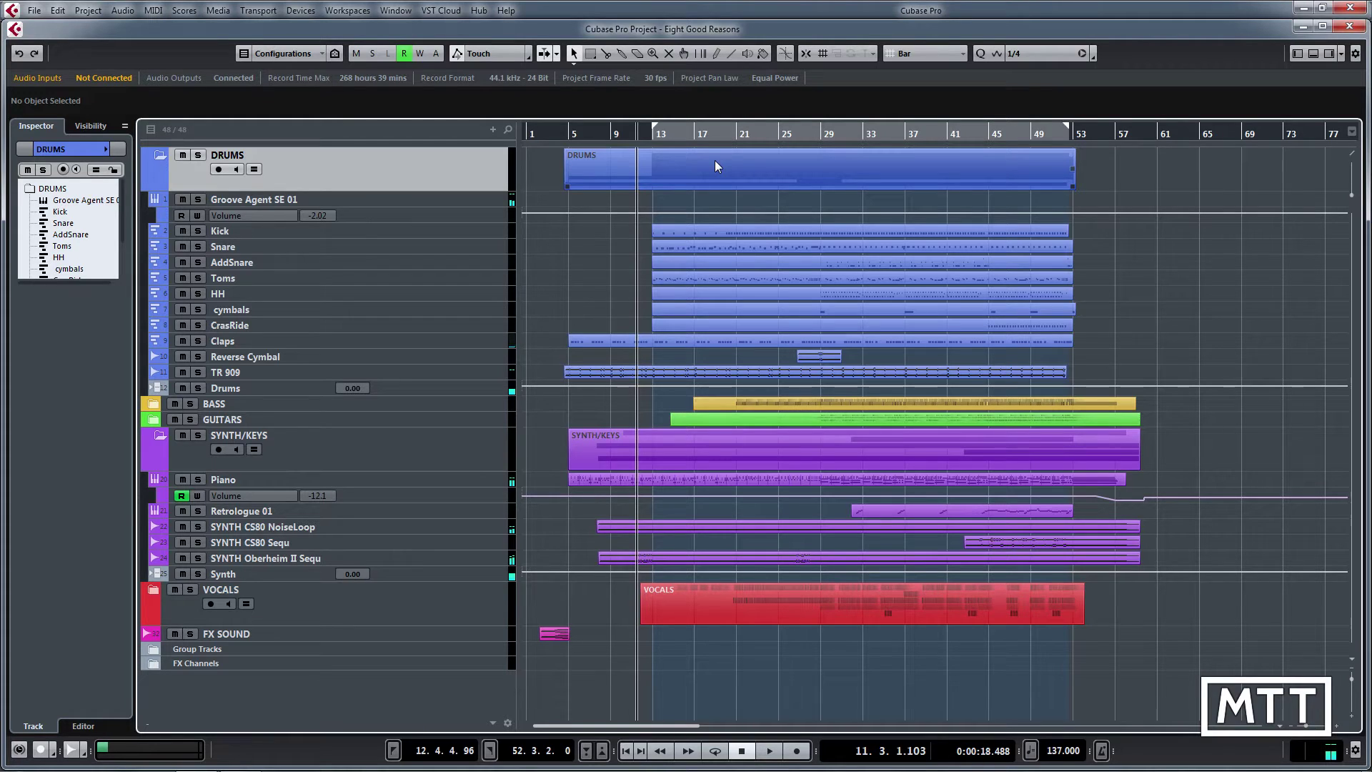
pyautogui.press('space')
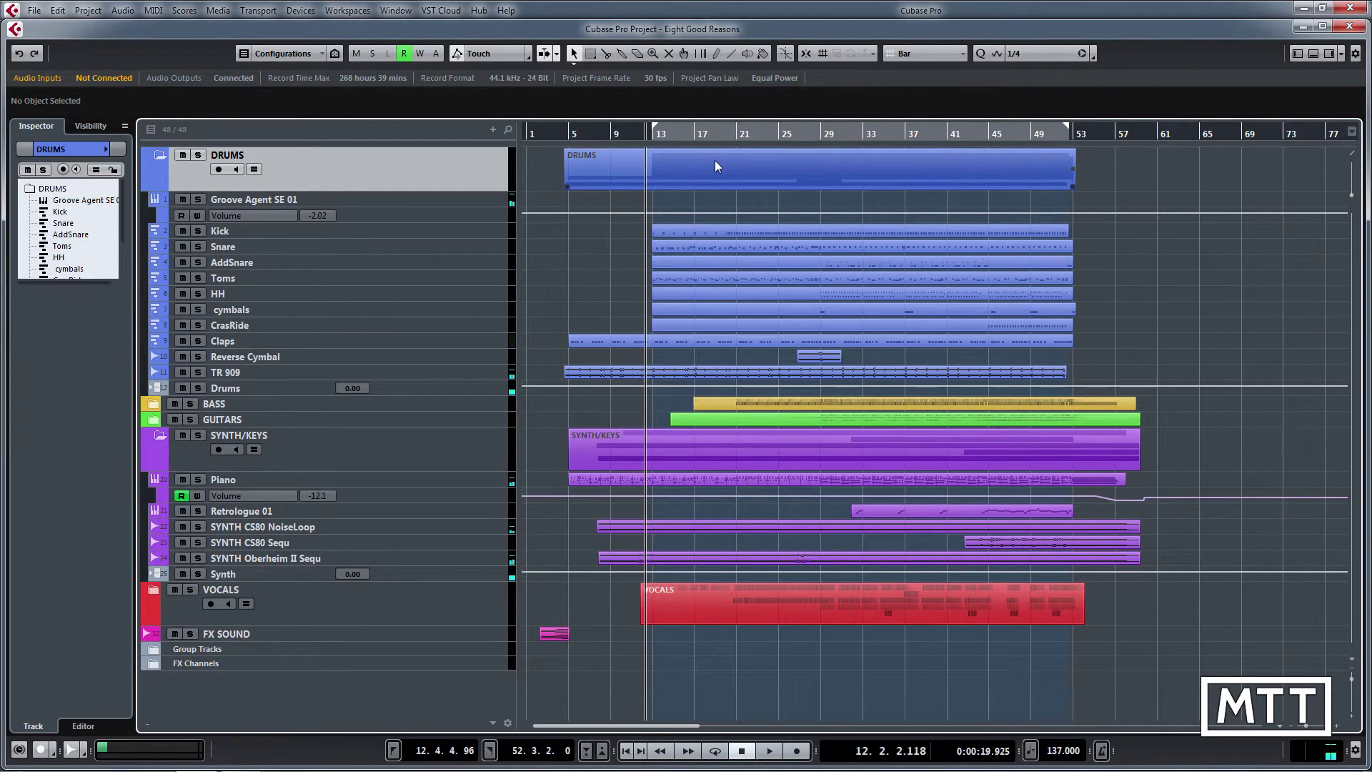
pyautogui.press('KP_0')
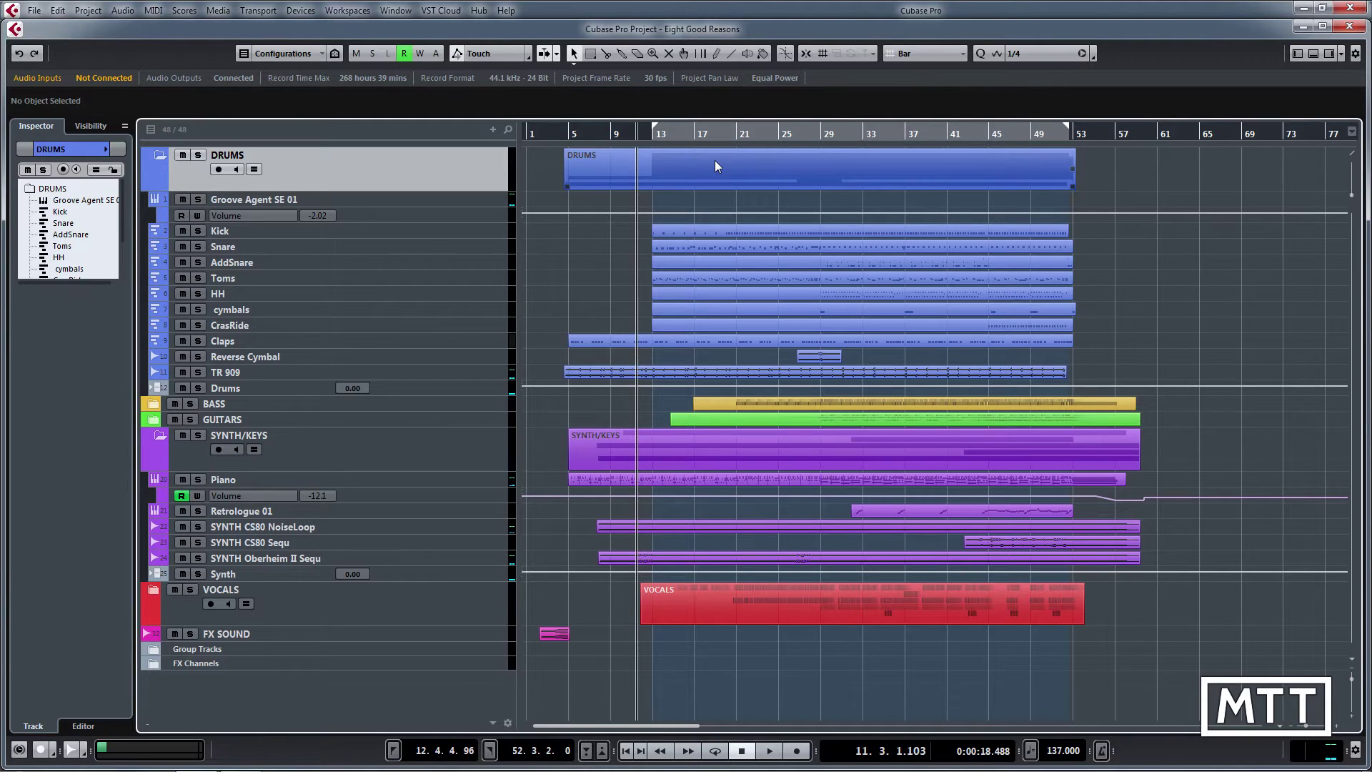
pyautogui.press('space')
pyautogui.press('space')
pyautogui.press('space')
pyautogui.press('space')
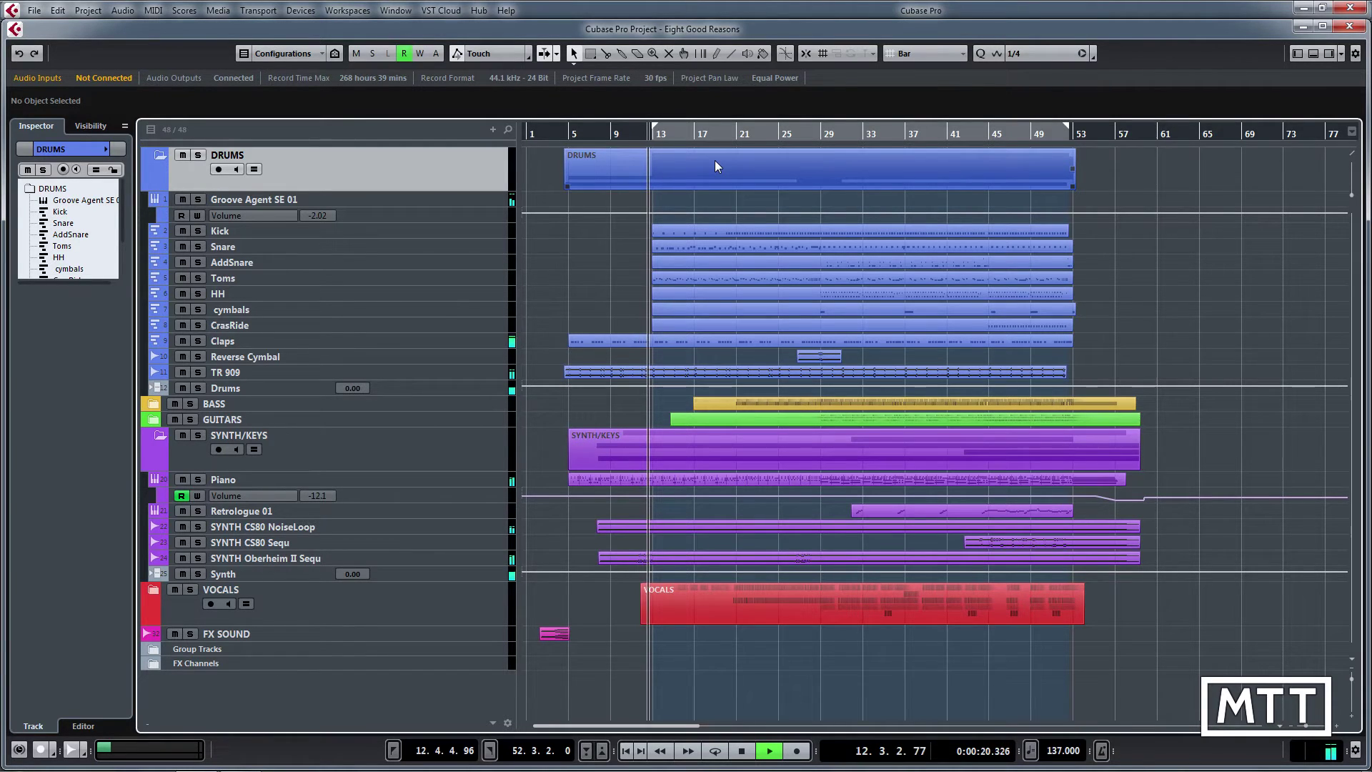
pyautogui.press('KP_0')
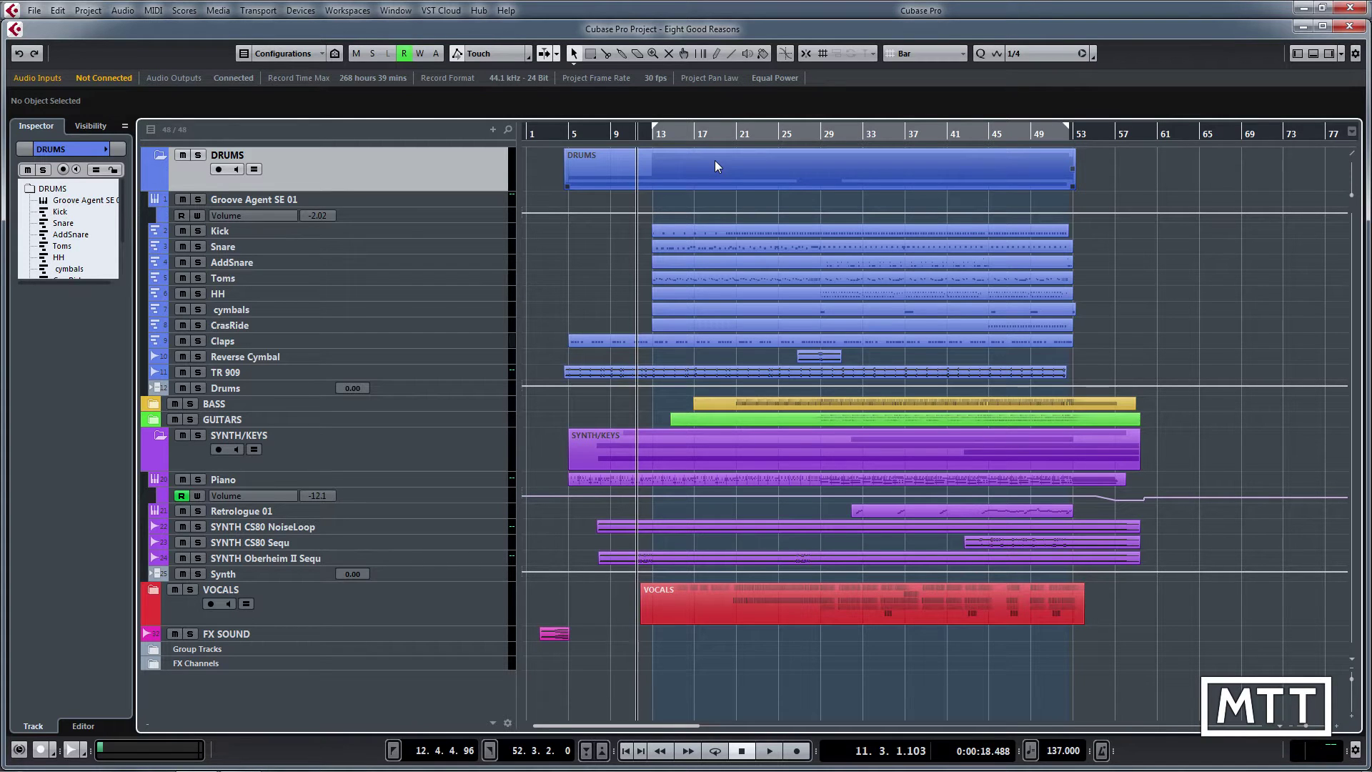
pyautogui.press('F3')
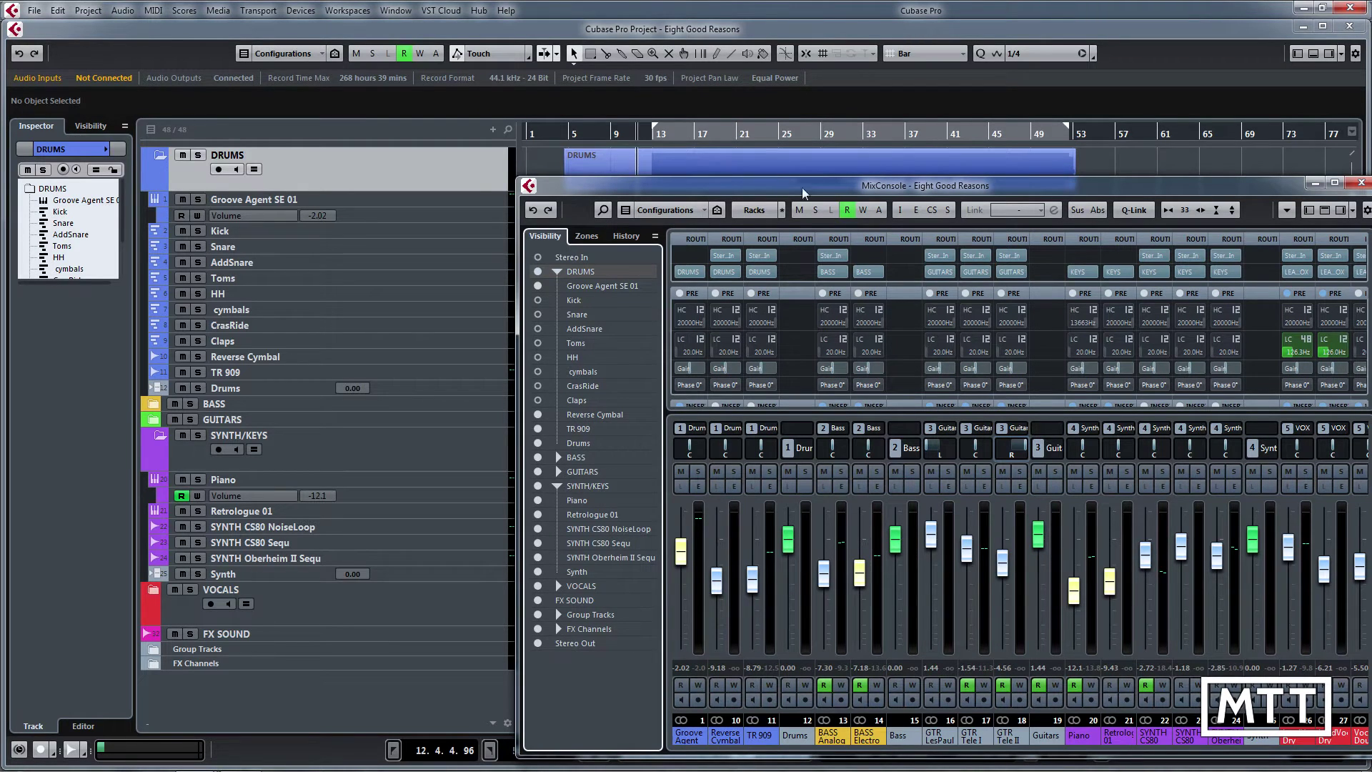
pyautogui.click(1334, 183)
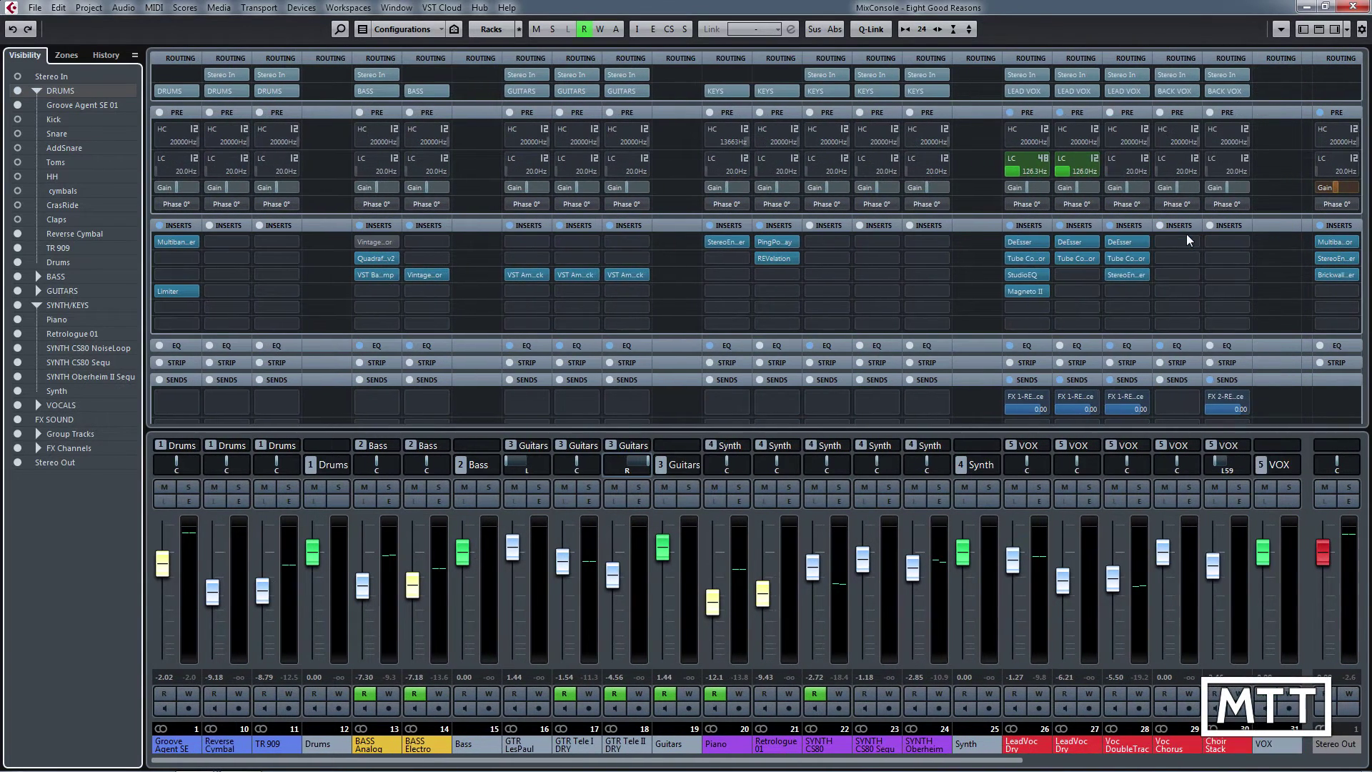
pyautogui.press('g')
pyautogui.press('g')
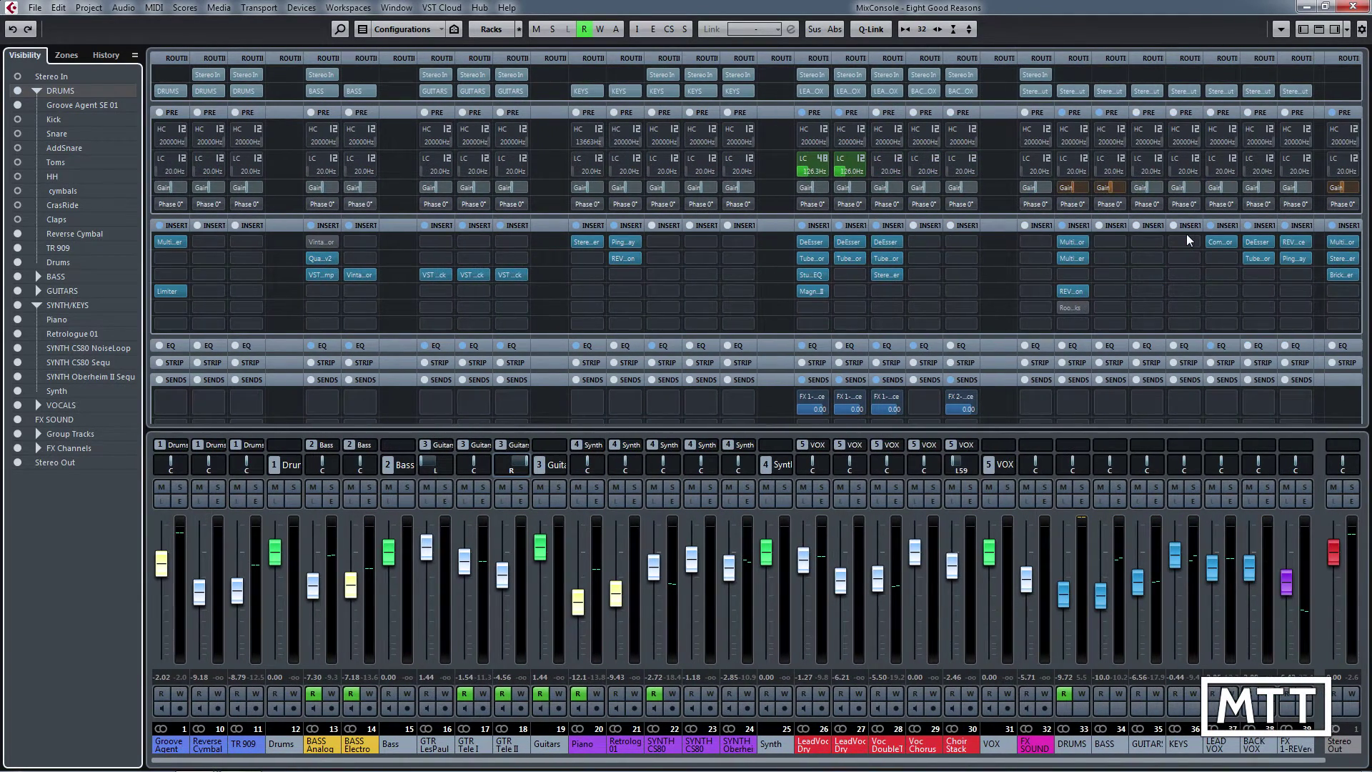
pyautogui.hotkey('shift', 'h')
pyautogui.hotkey('shift', 'g')
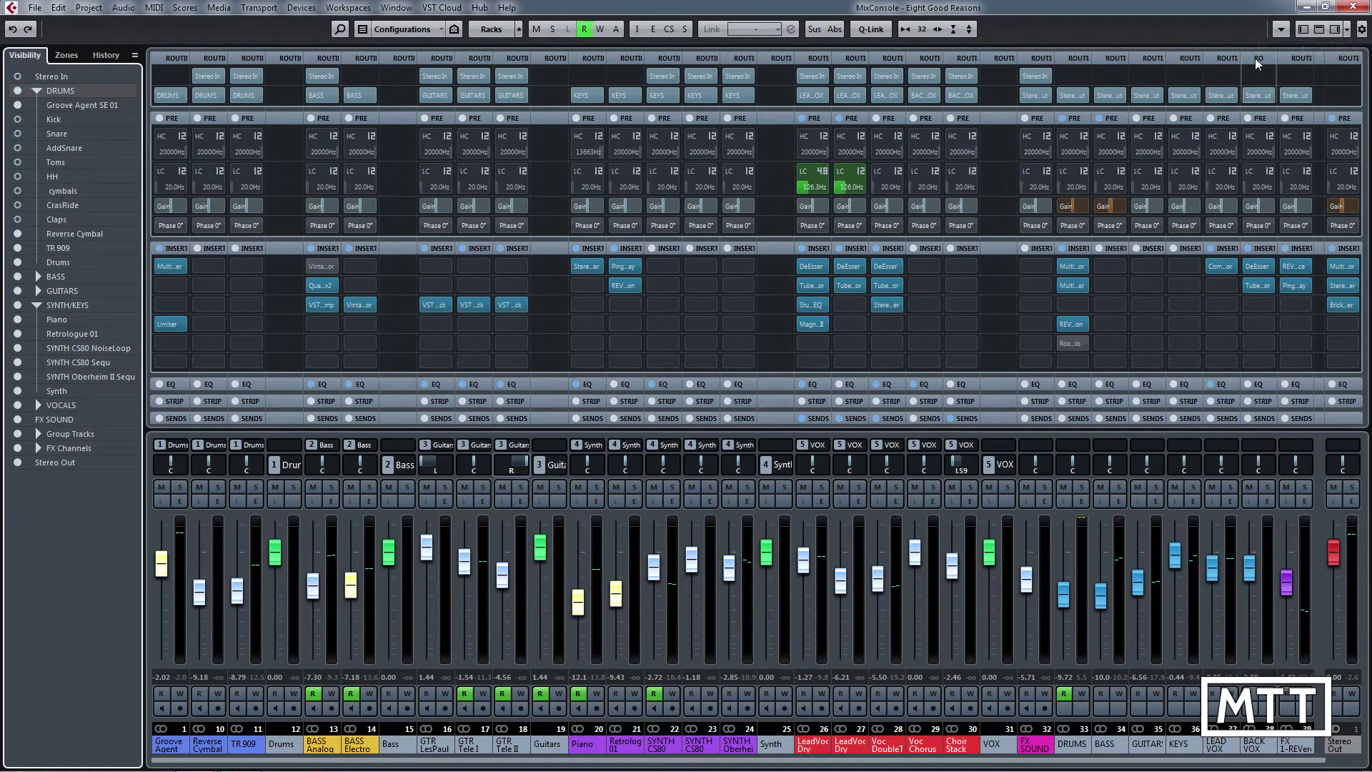
pyautogui.press('F3')
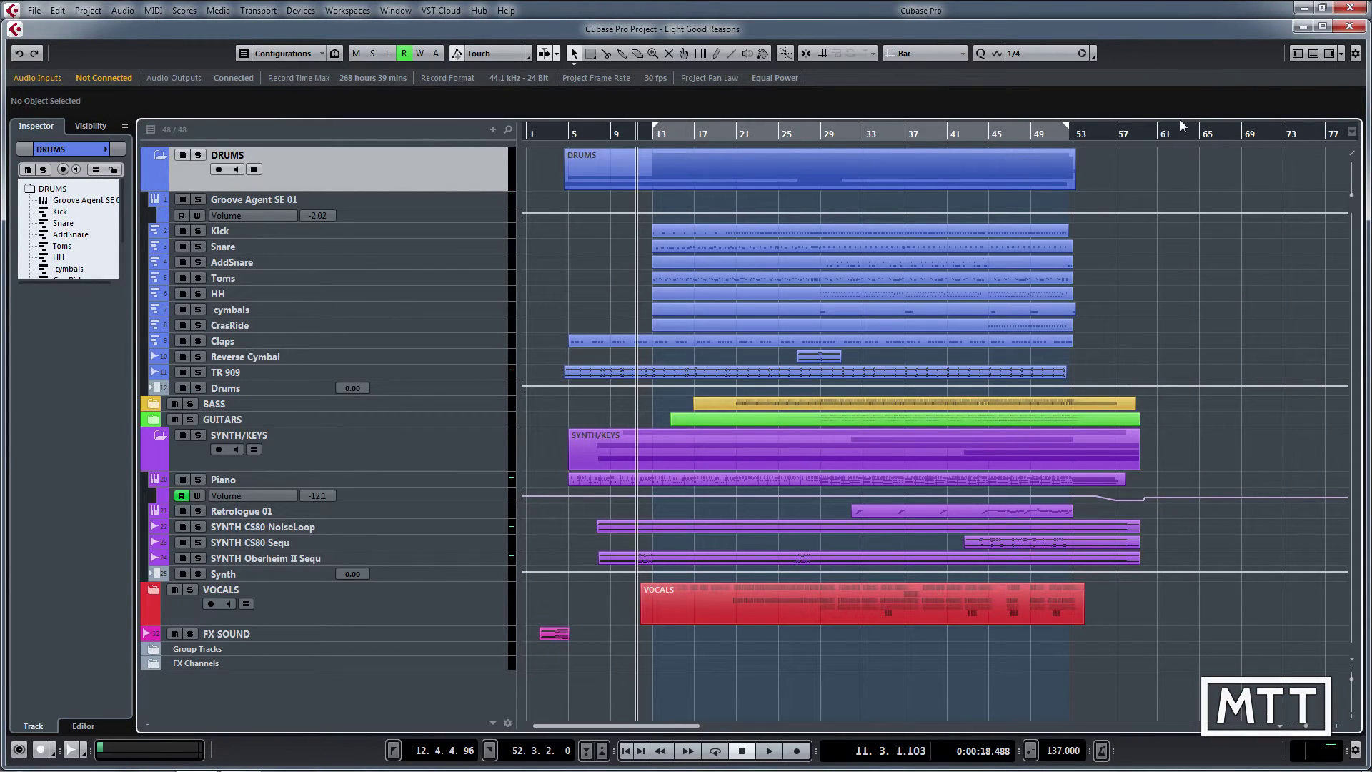
pyautogui.press('F11')
pyautogui.press('F11')
pyautogui.press('F12')
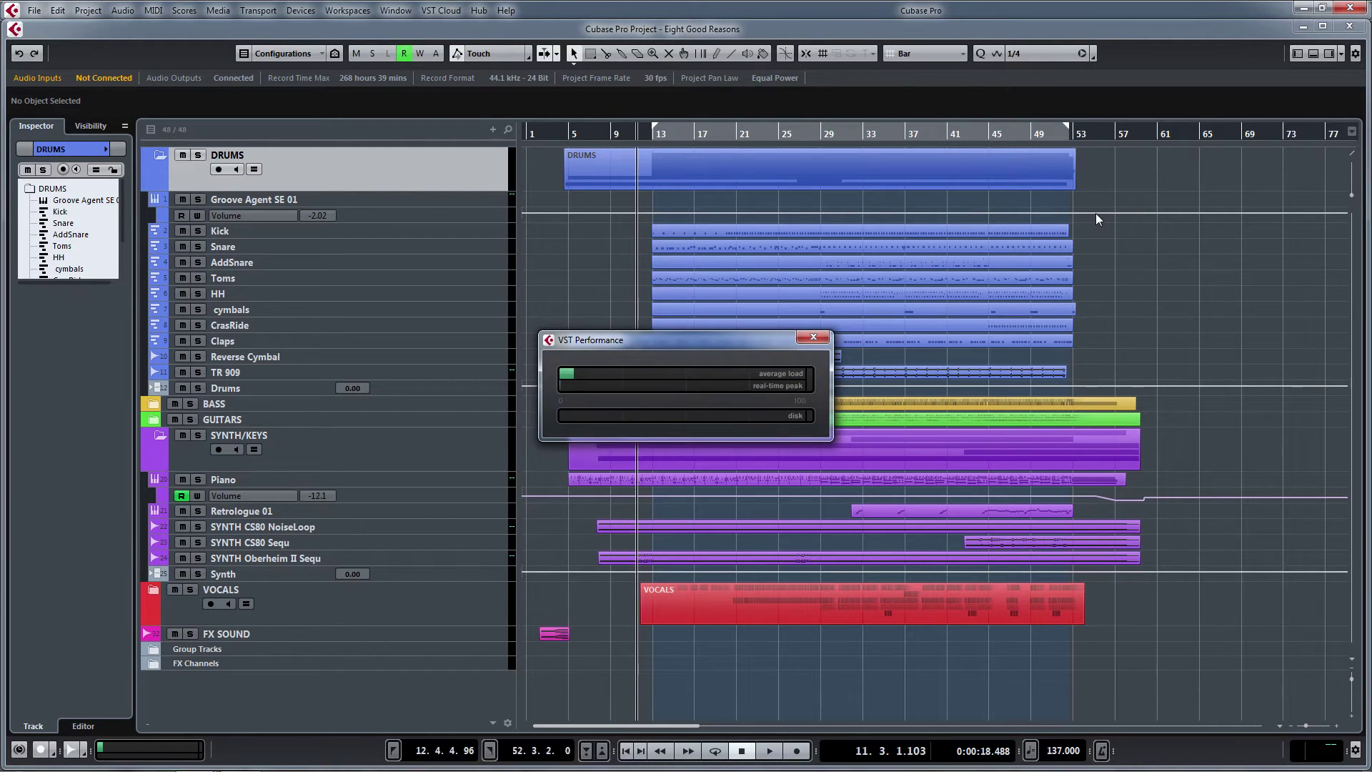
pyautogui.press('F12')
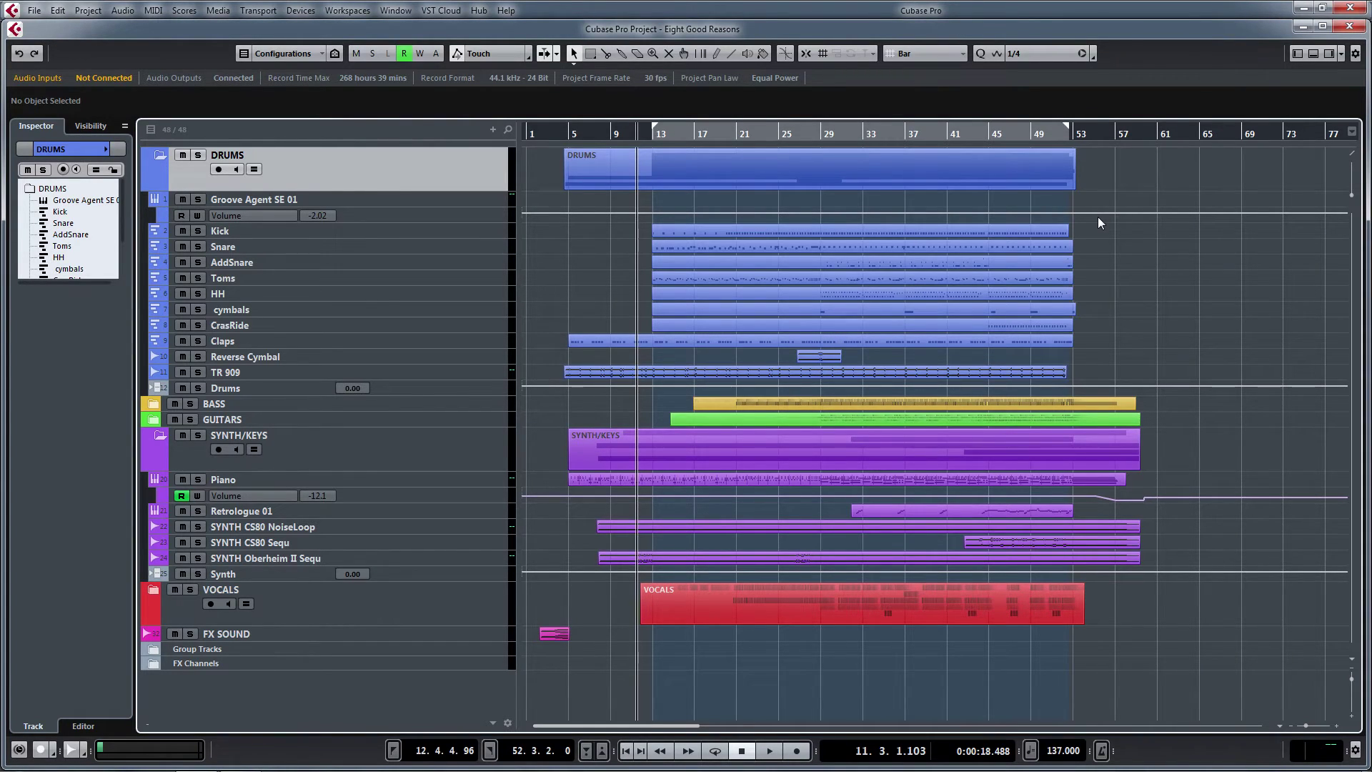
# - Collapse the DRUMS folder, expand VOCALS, and enlarge the LeadVoc Dry and LeadVoc Dry Ueberhang tracks
pyautogui.click(158, 156)
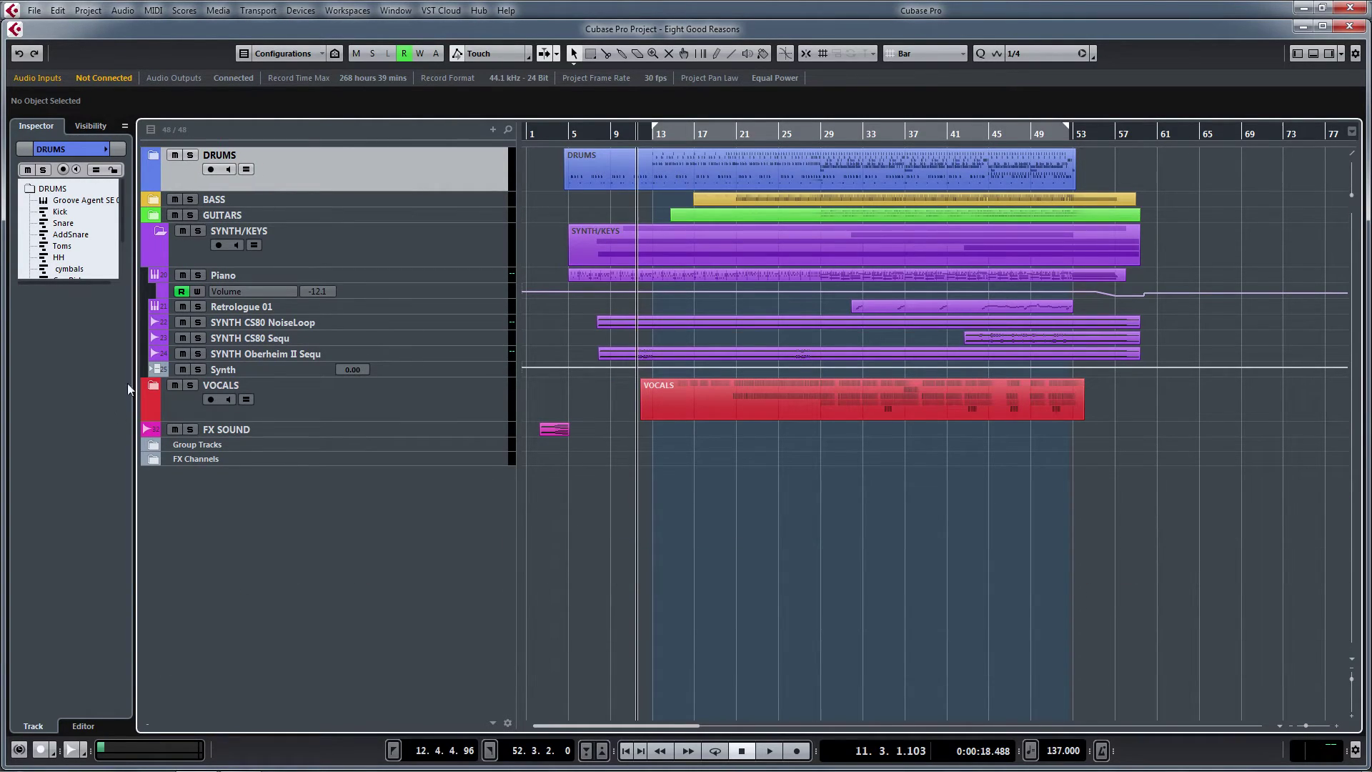
pyautogui.click(154, 387)
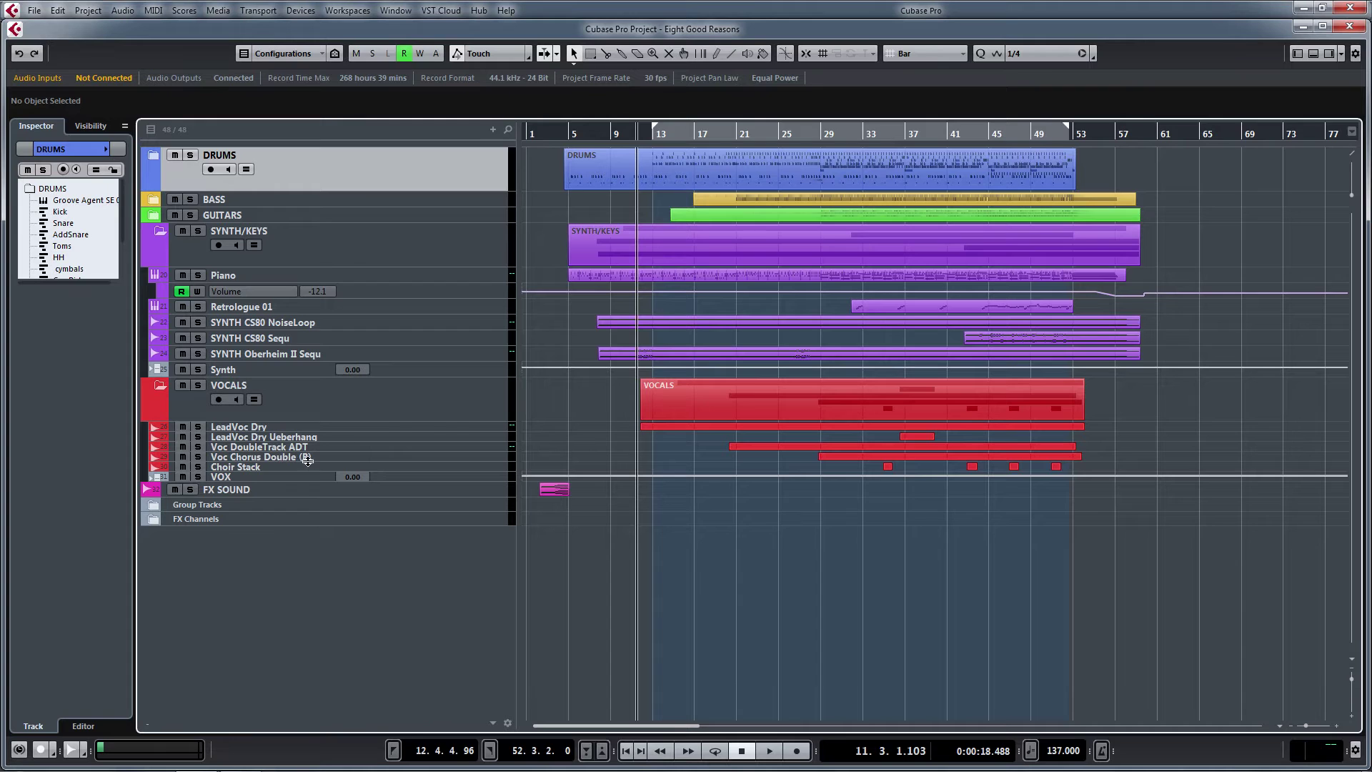
pyautogui.click(458, 416)
pyautogui.click(775, 470)
pyautogui.press('g')
pyautogui.press('g')
pyautogui.click(448, 474)
pyautogui.click(449, 473)
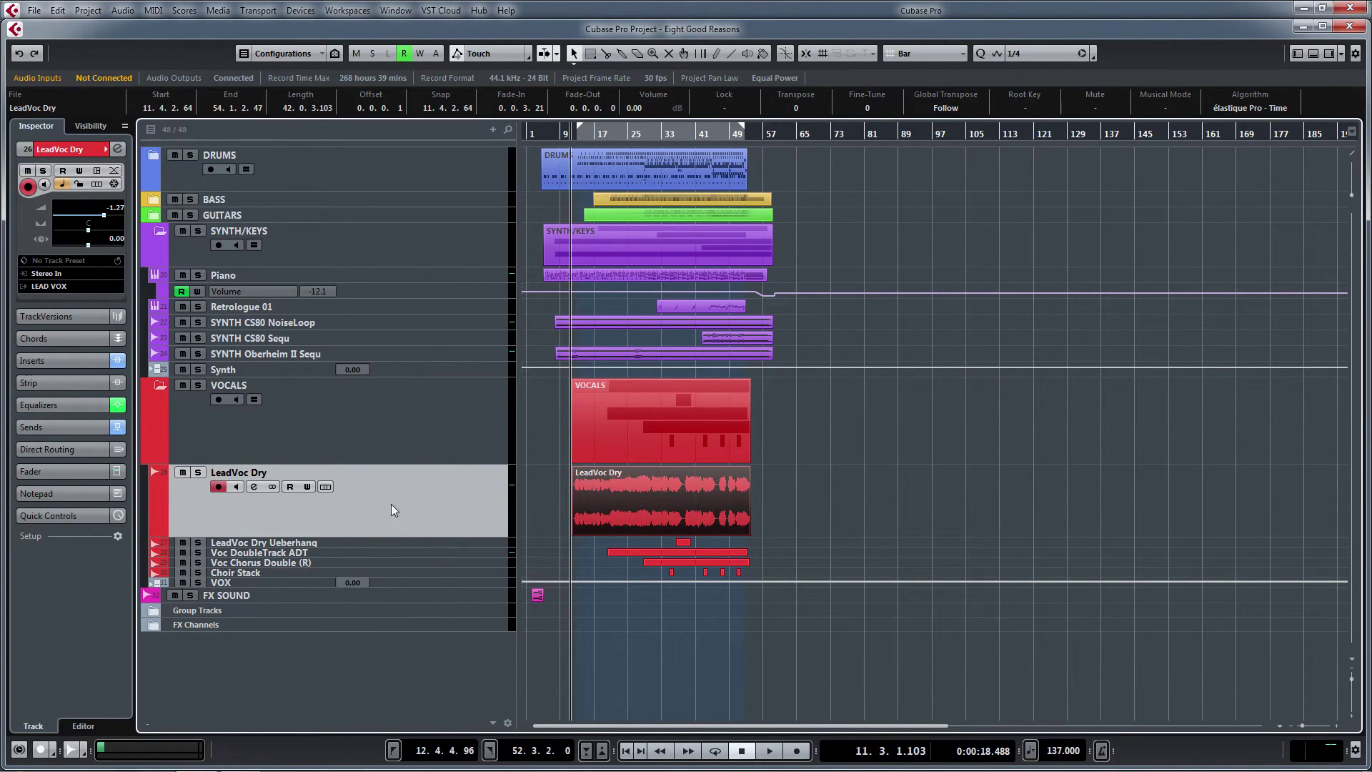
pyautogui.click(460, 547)
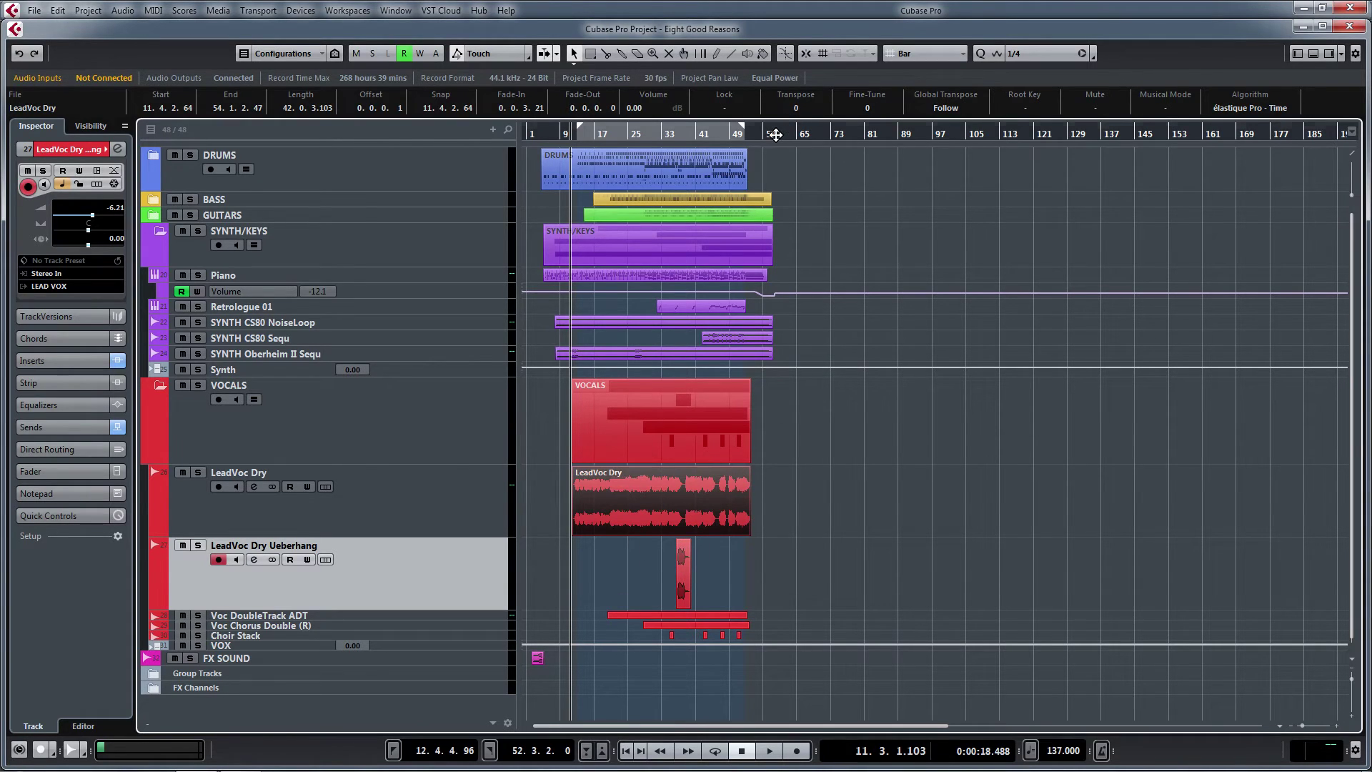
# - Move the playhead to bar 60, paste the LeadVoc Dry event there, then remove it
pyautogui.click(774, 135)
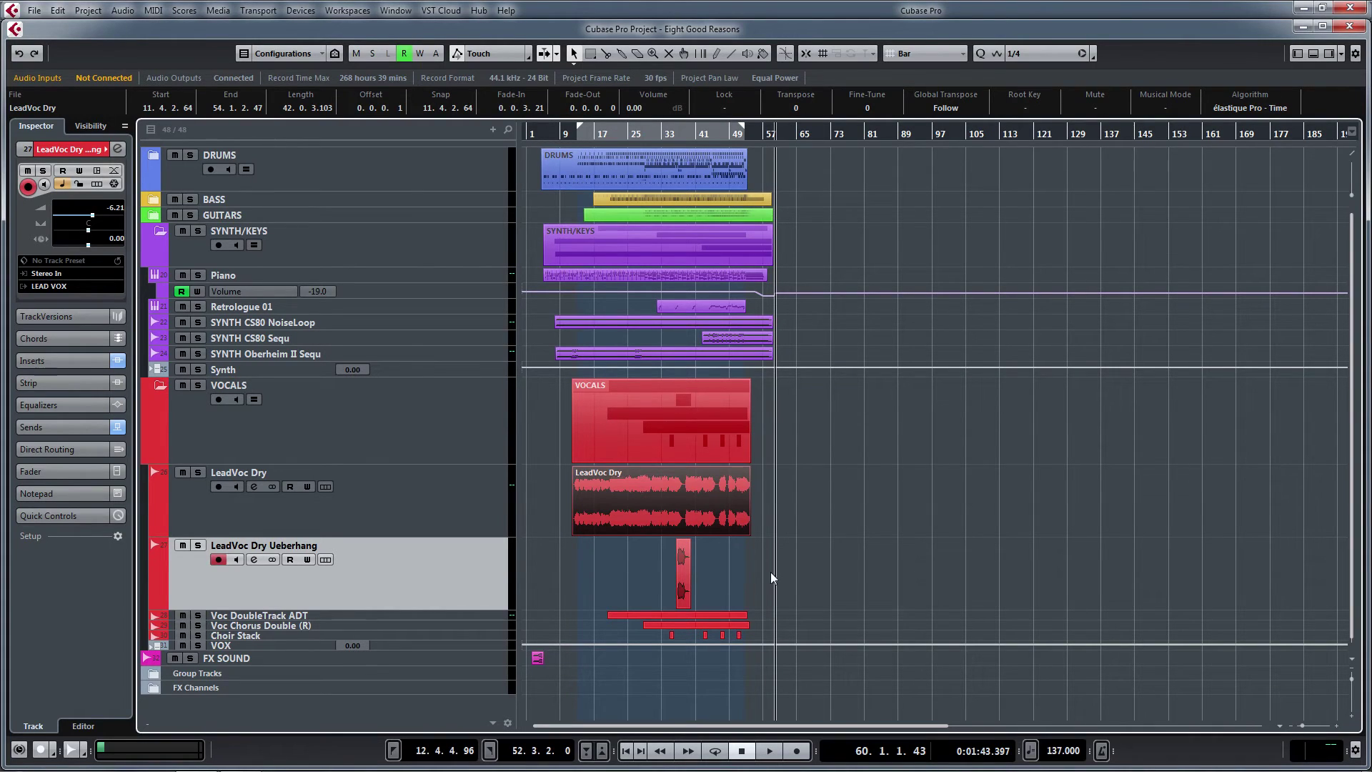
pyautogui.hotkey('ctrl', 'v')
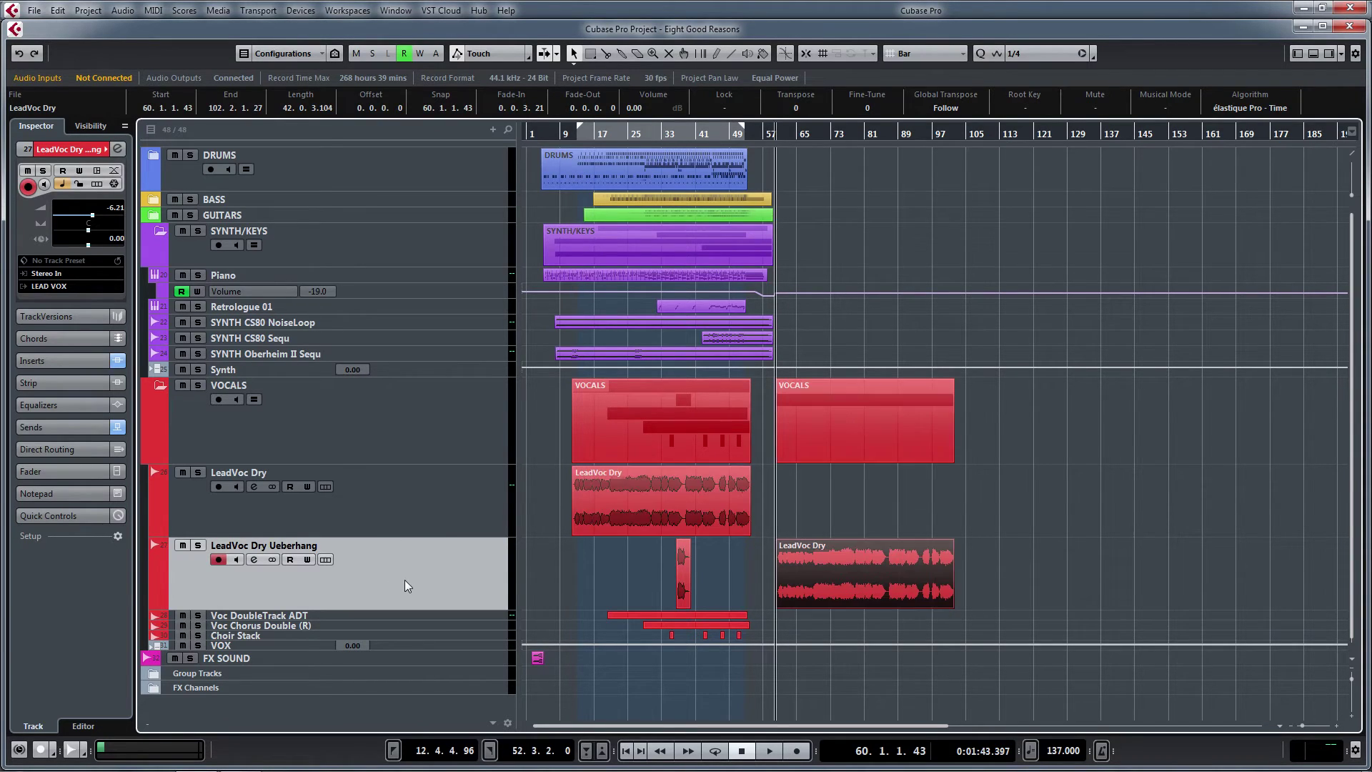
pyautogui.press('Delete')
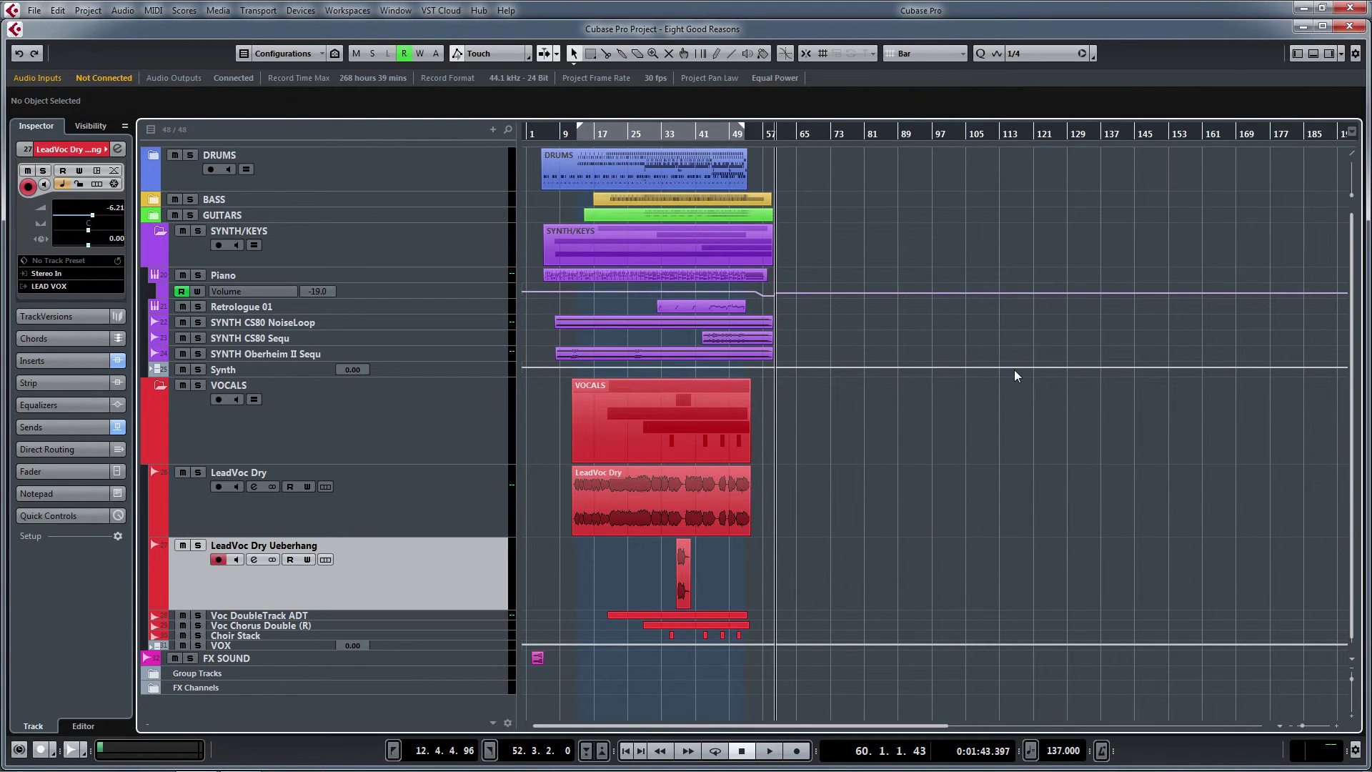
pyautogui.click(447, 522)
pyautogui.click(638, 512)
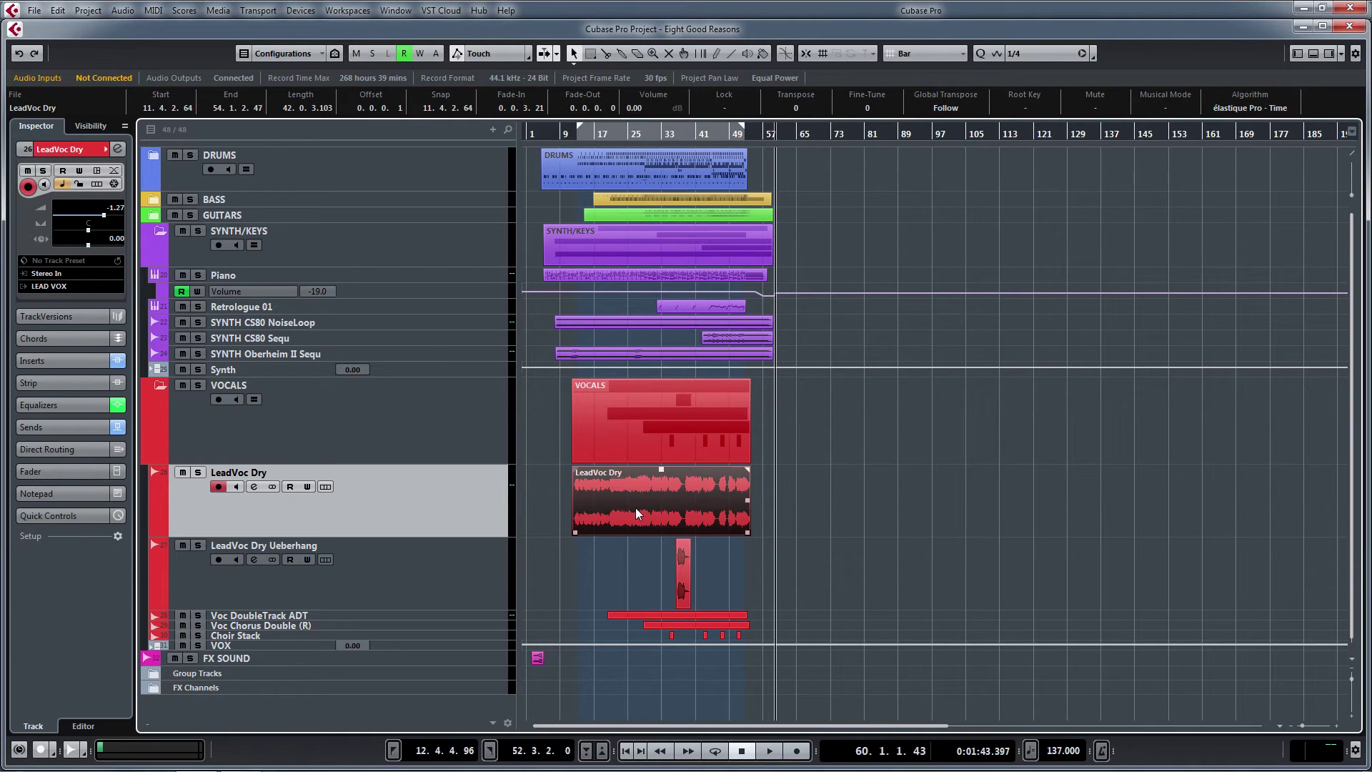
pyautogui.hotkey('ctrl', 'd')
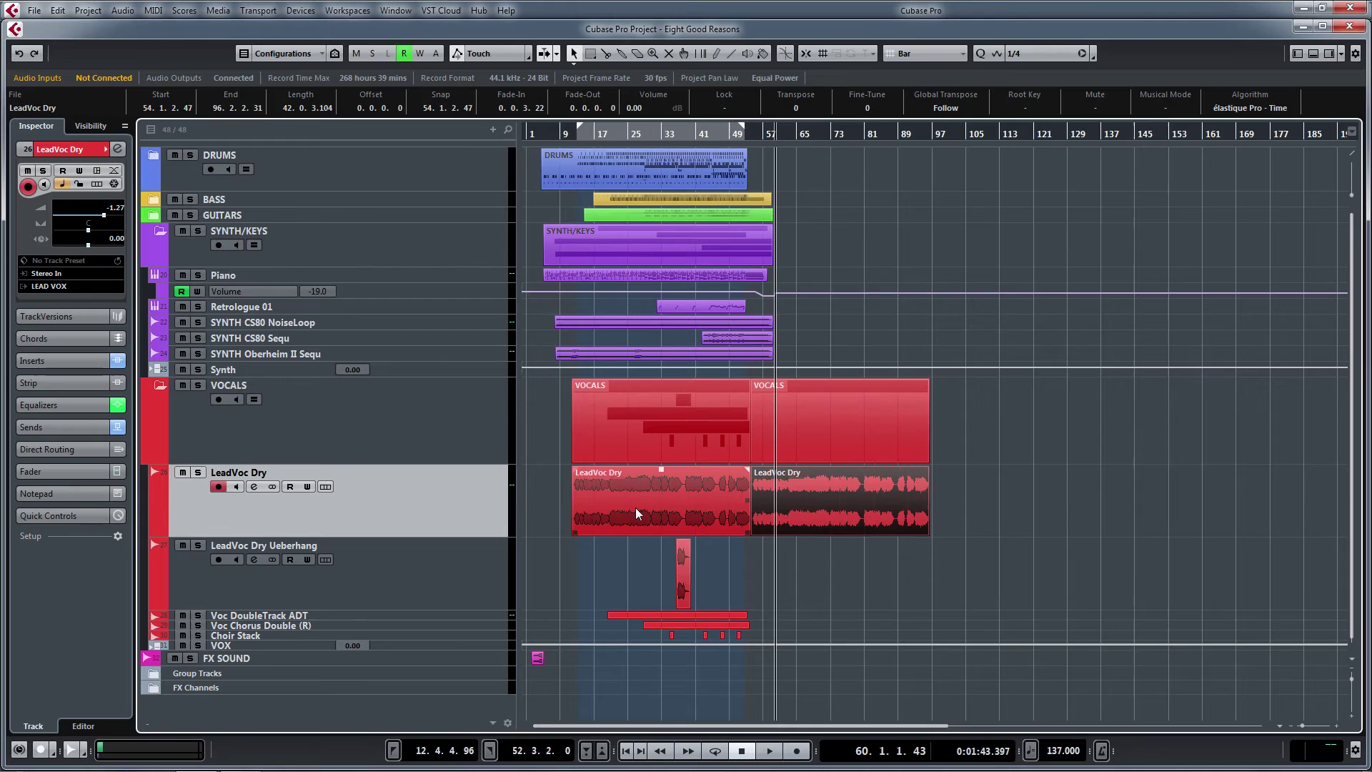
pyautogui.hotkey('ctrl', 'd')
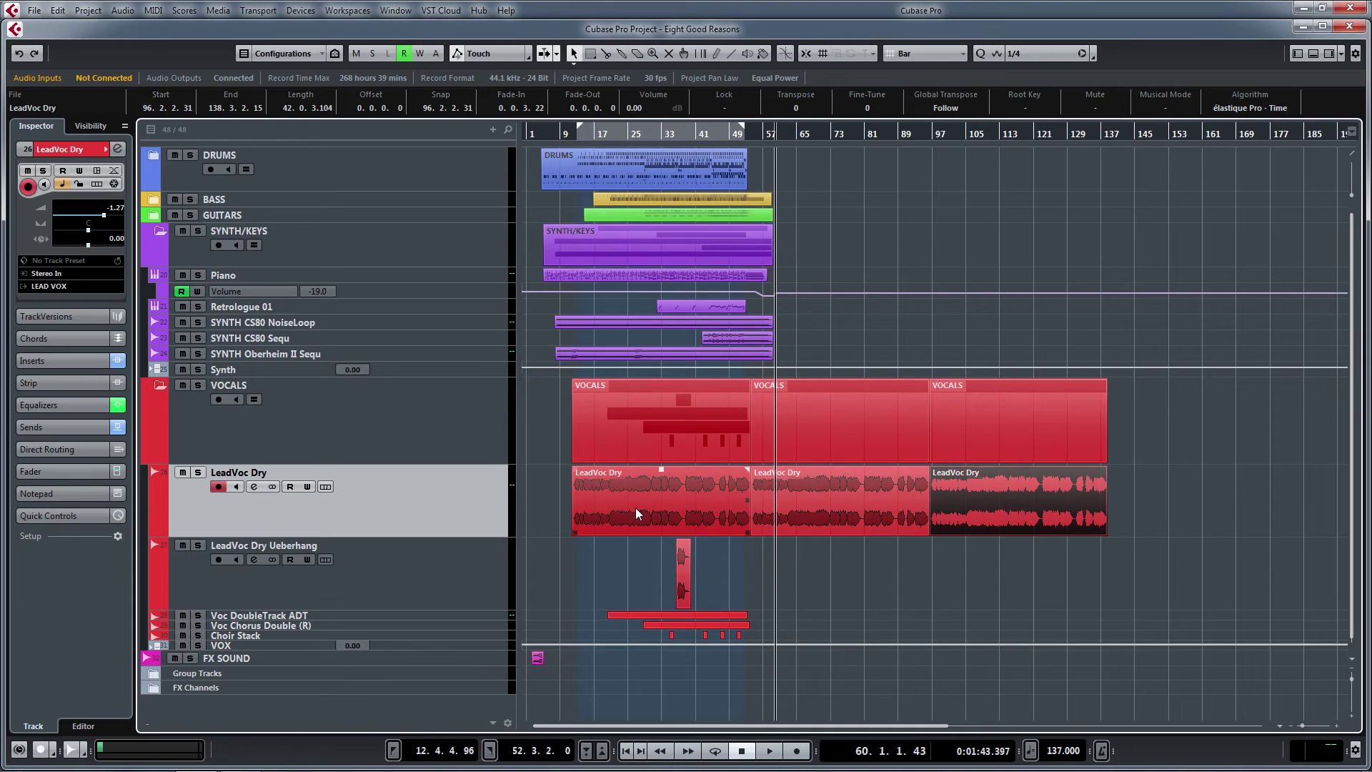
pyautogui.hotkey('ctrl', 'z')
pyautogui.hotkey('ctrl', 'z')
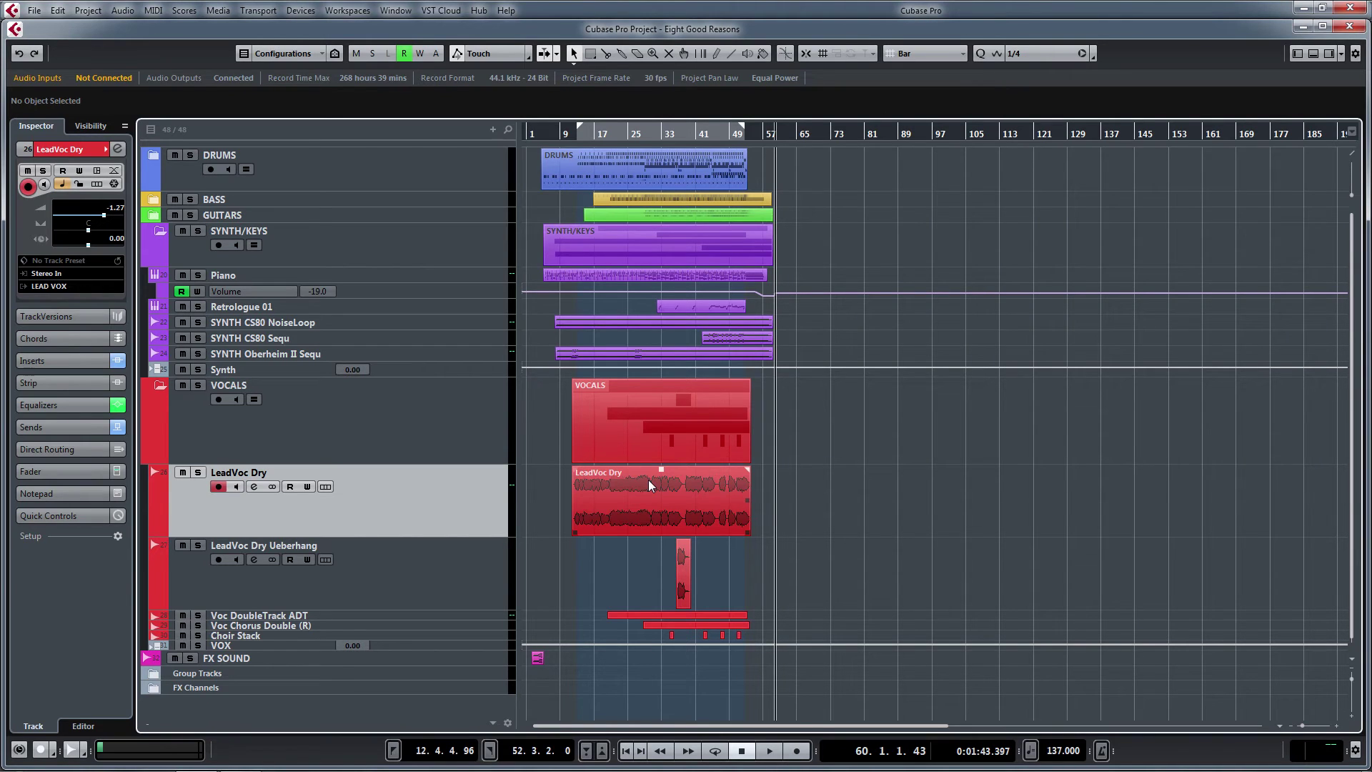
pyautogui.click(37, 12)
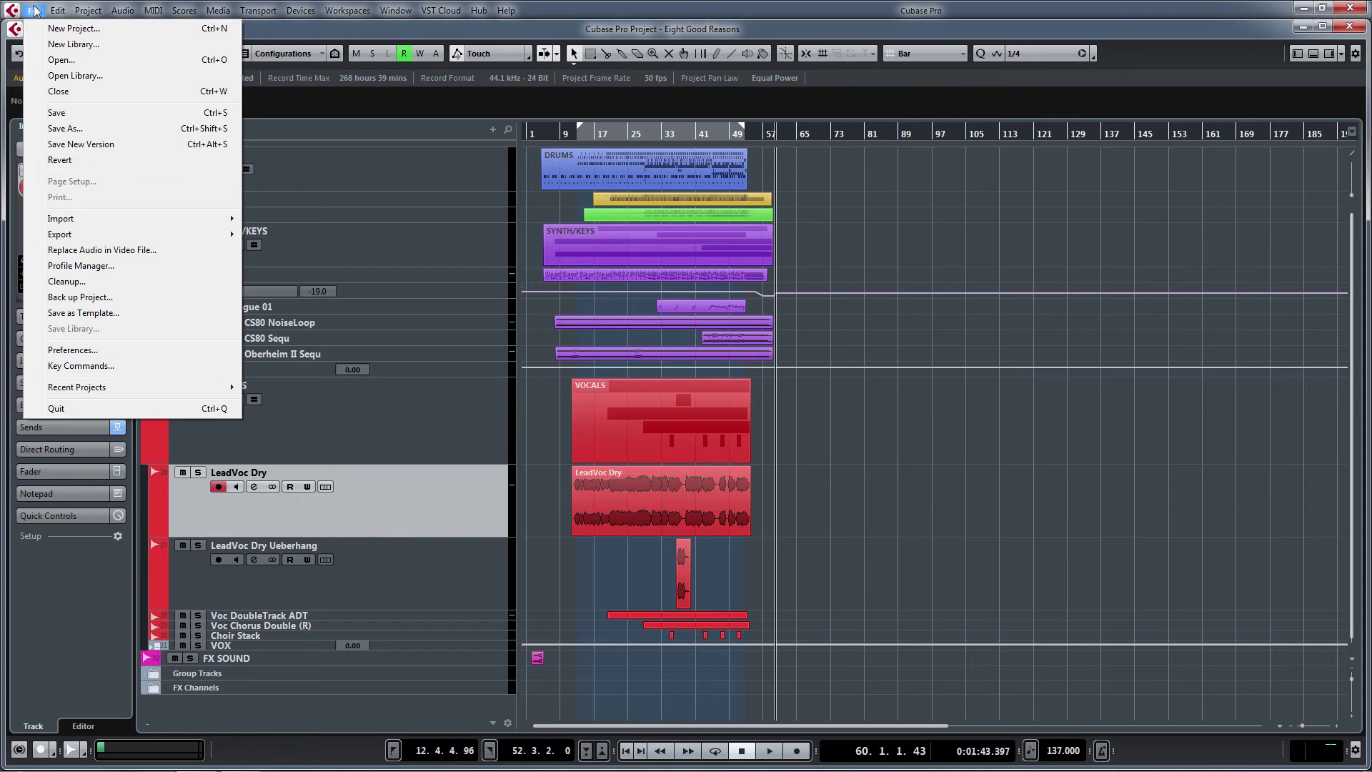
pyautogui.click(81, 365)
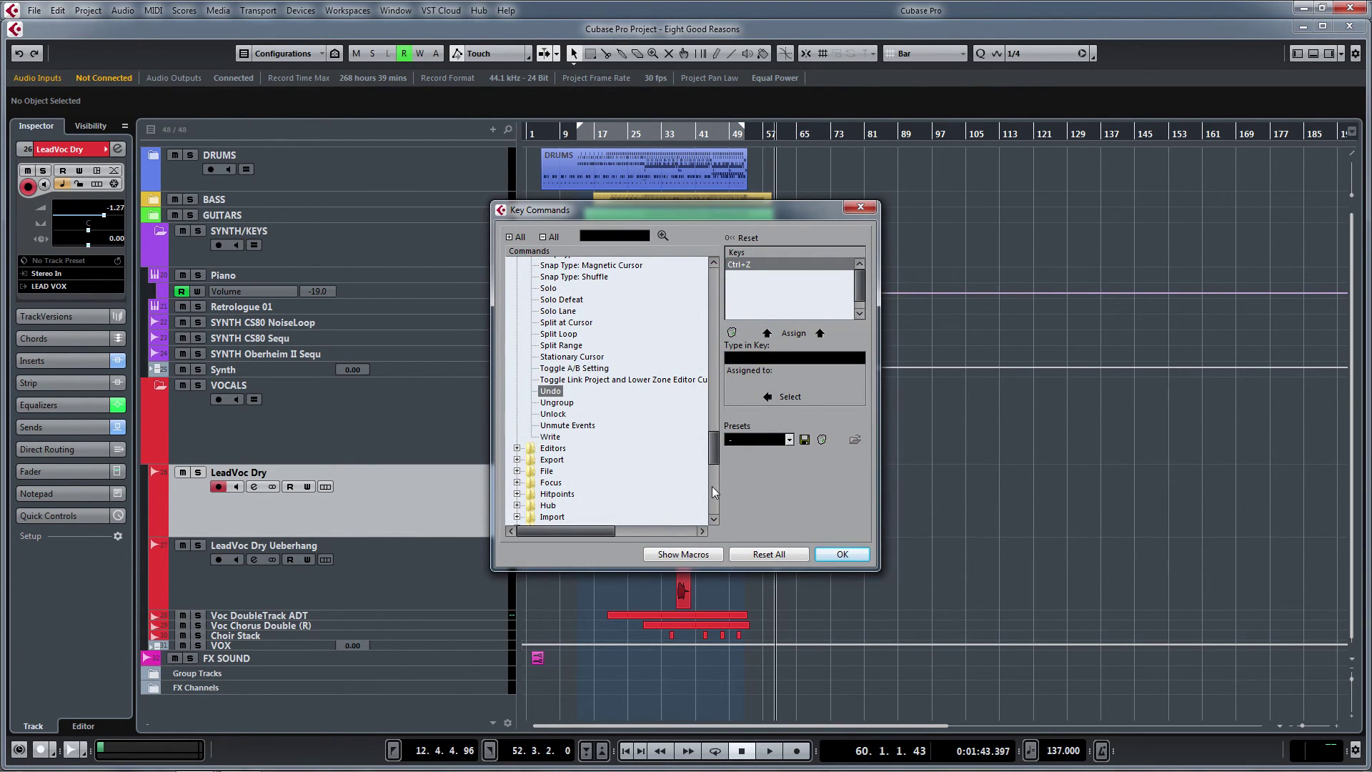
pyautogui.click(860, 209)
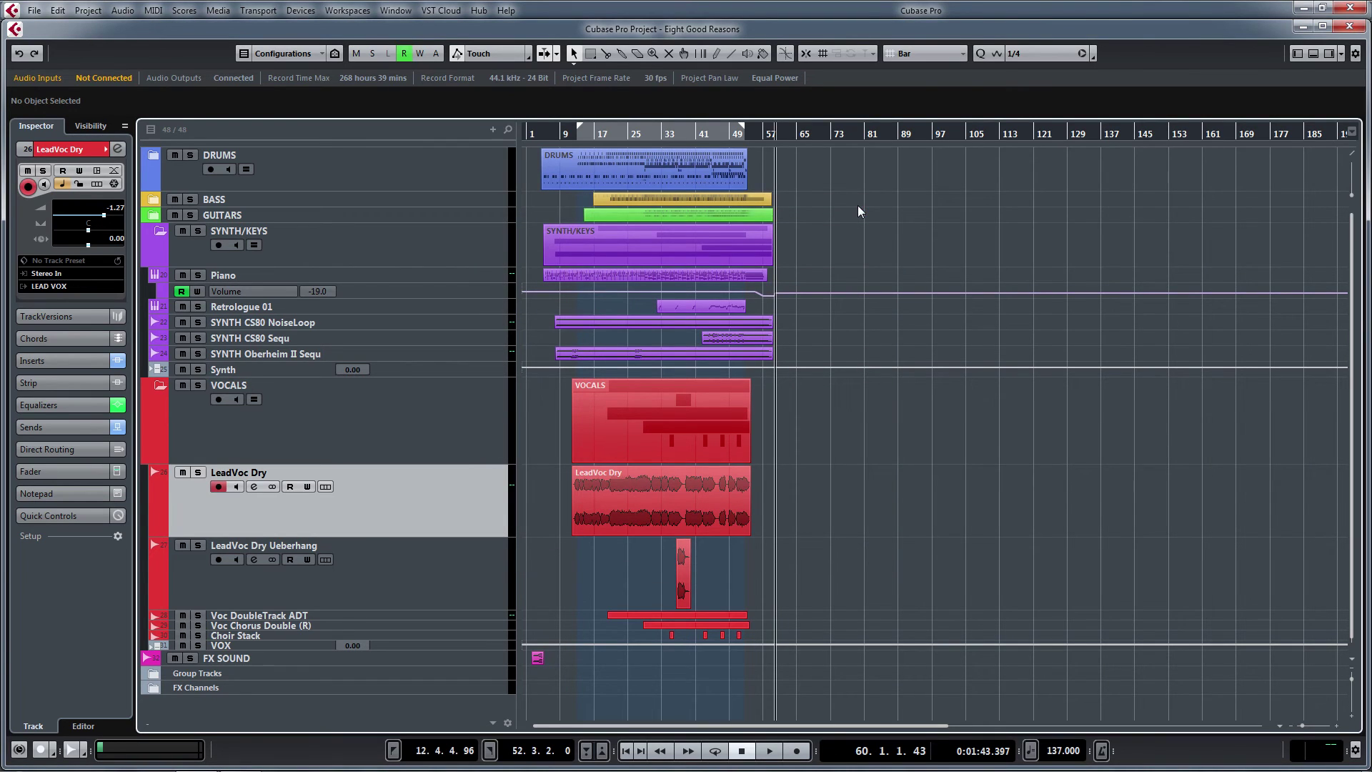